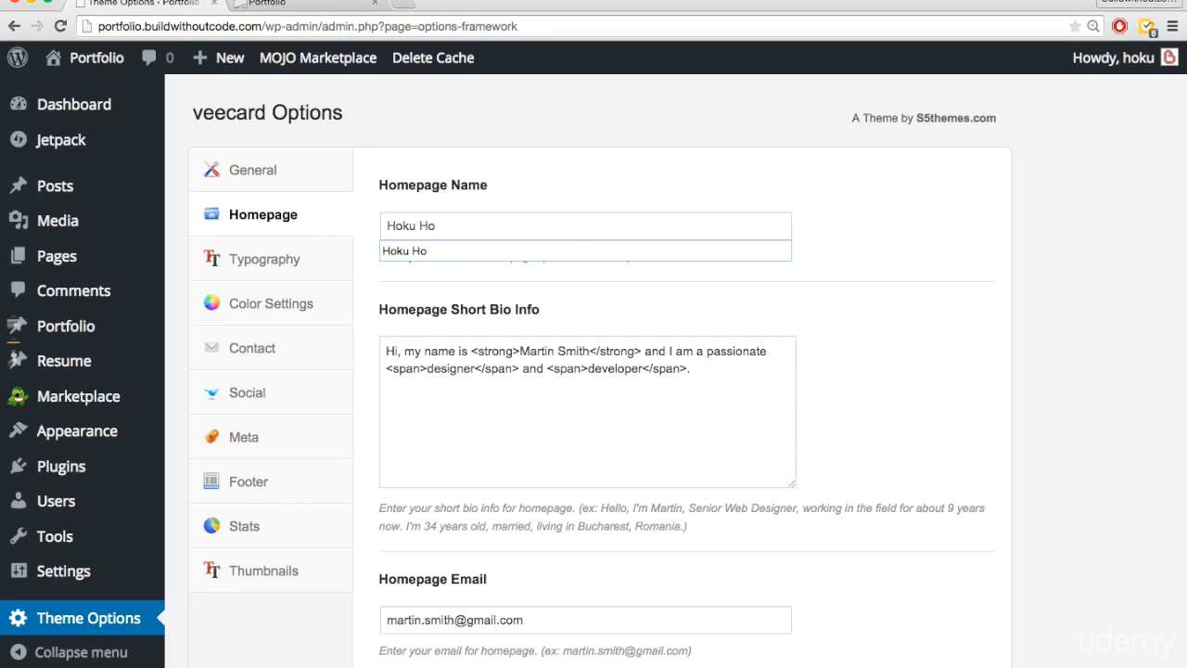
# Save the homepage options with the new Homepage Name.
pyautogui.scroll(-10, 925, 287)
pyautogui.click(940, 601)
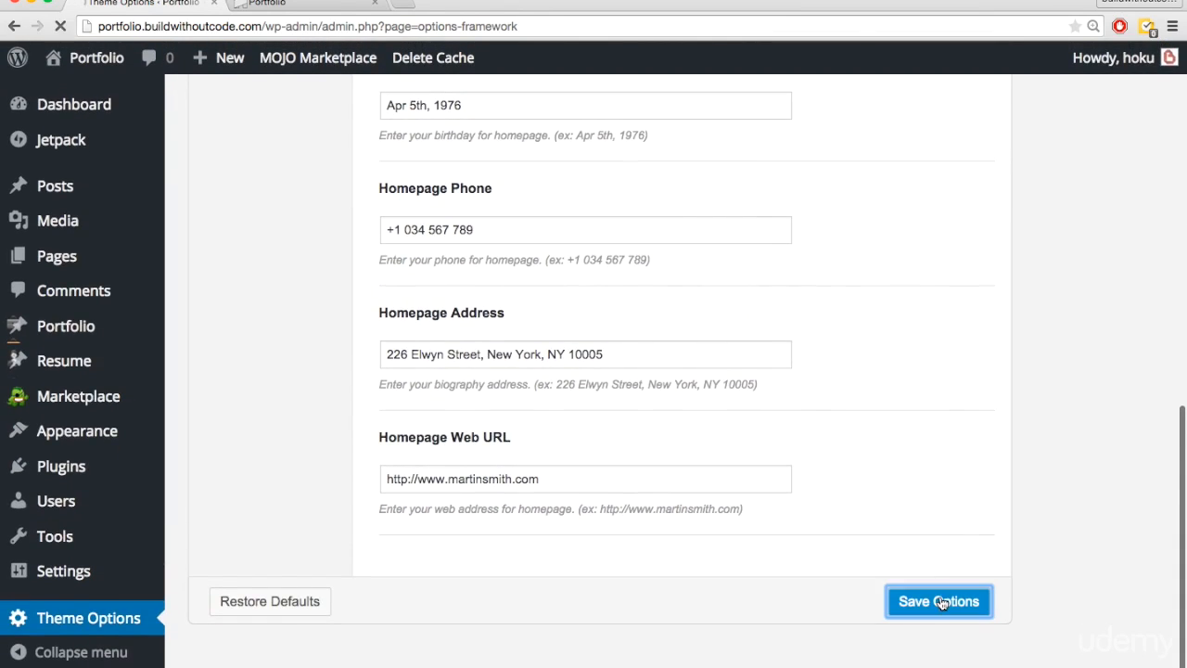
pyautogui.scroll(10, 850, 334)
# Reload the live portfolio page and check the name shown in the contact details.
pyautogui.click(269, 4)
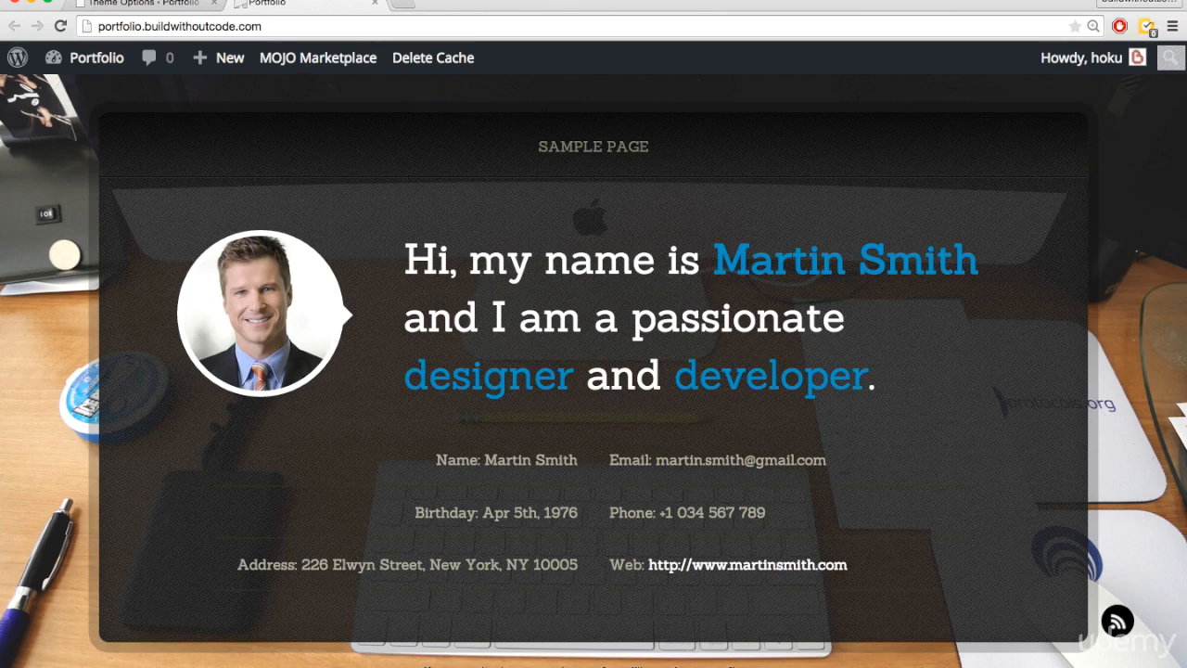
pyautogui.press('super+r')
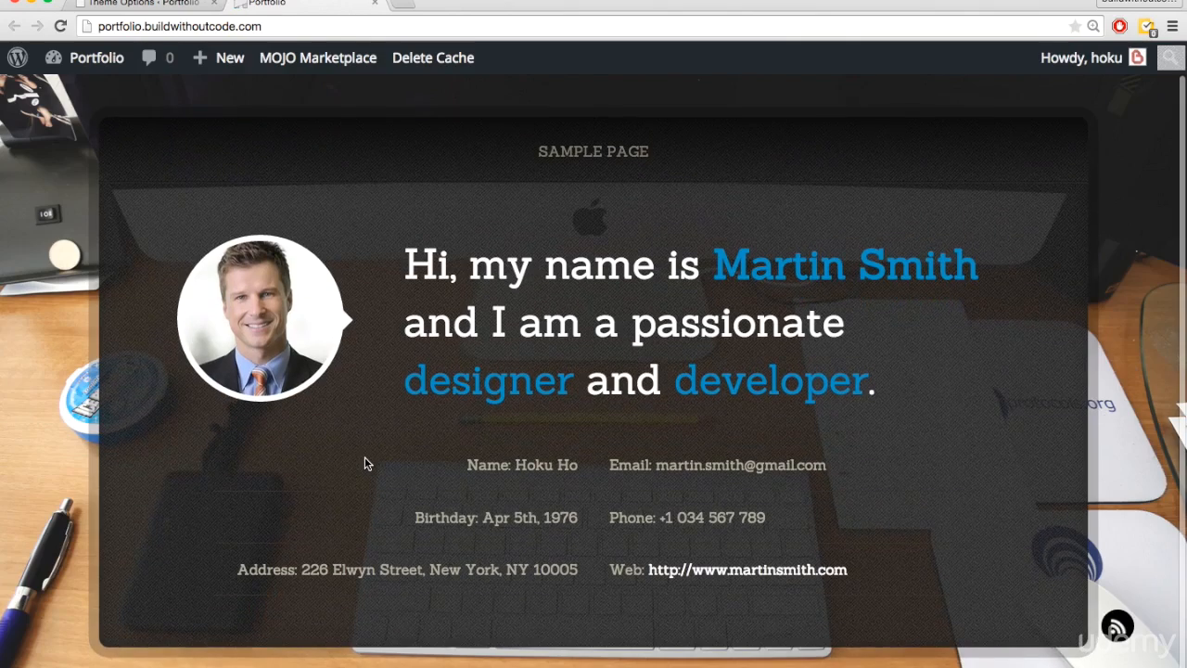
pyautogui.doubleClick(536, 466)
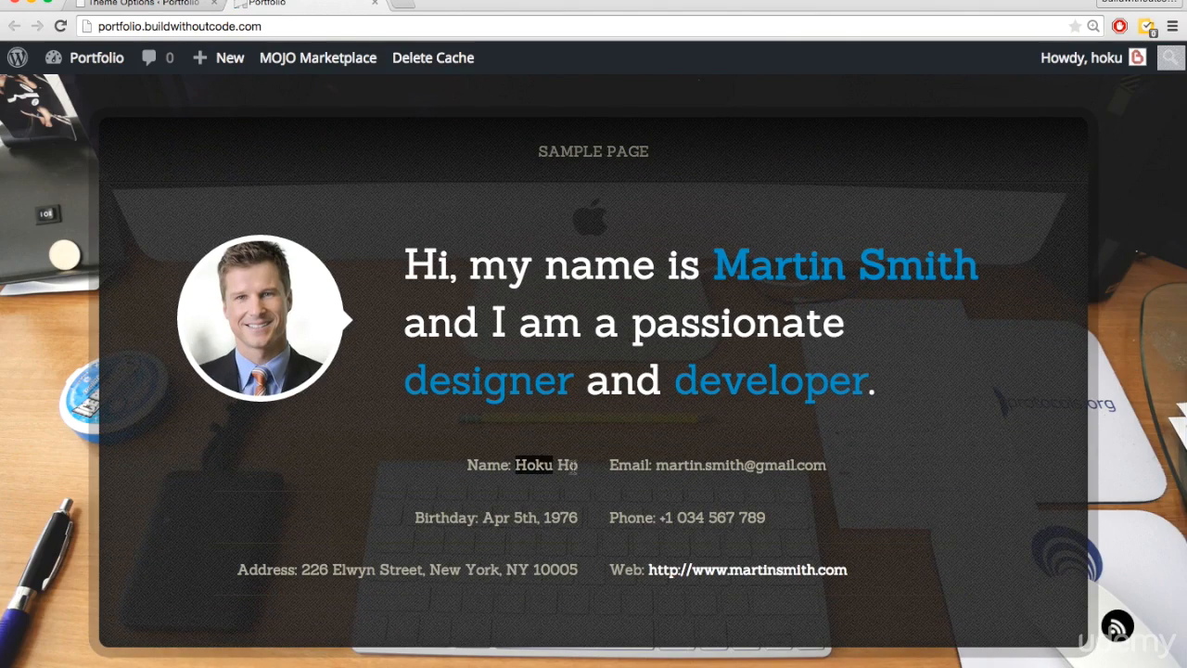
pyautogui.moveTo(579, 466); pyautogui.dragTo(511, 459)
pyautogui.click(497, 478)
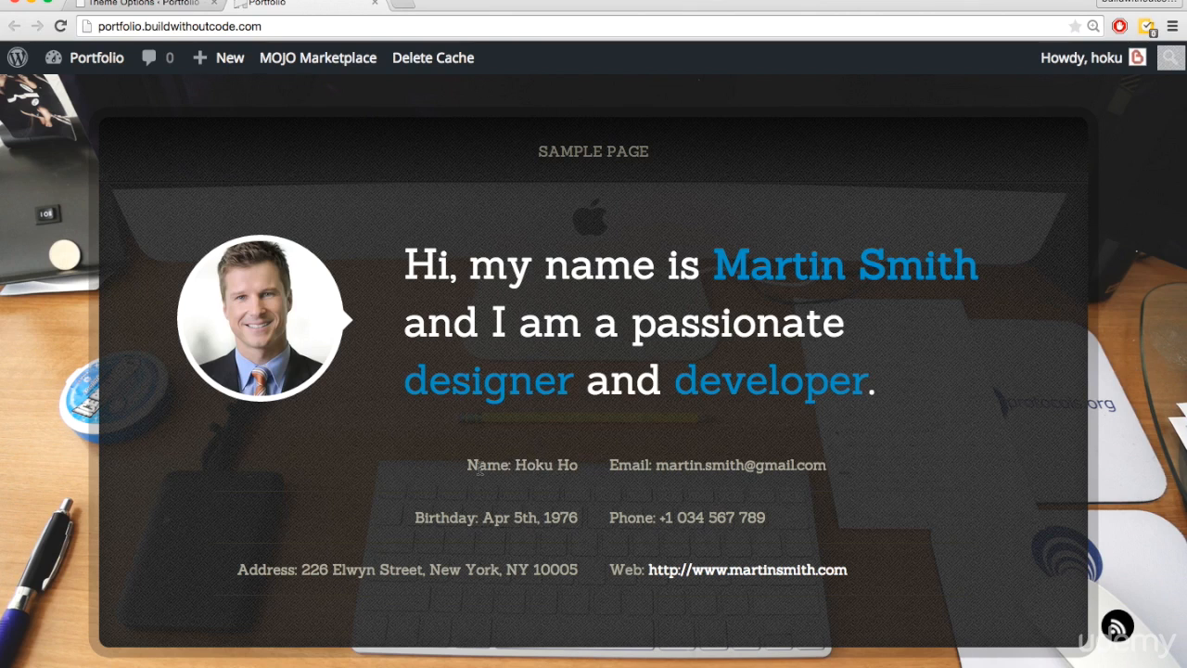
# Return to the theme options and examine the strong and span tags in the Homepage Short Bio Info text.
pyautogui.click(144, 4)
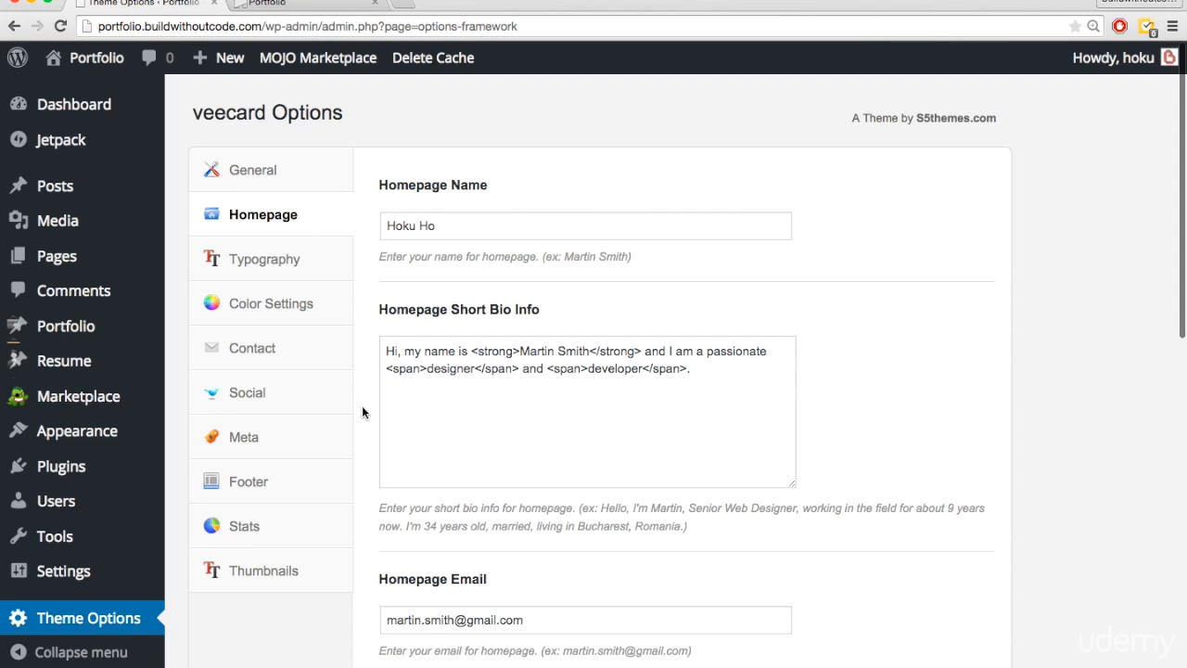
pyautogui.scroll(-2, 480, 397)
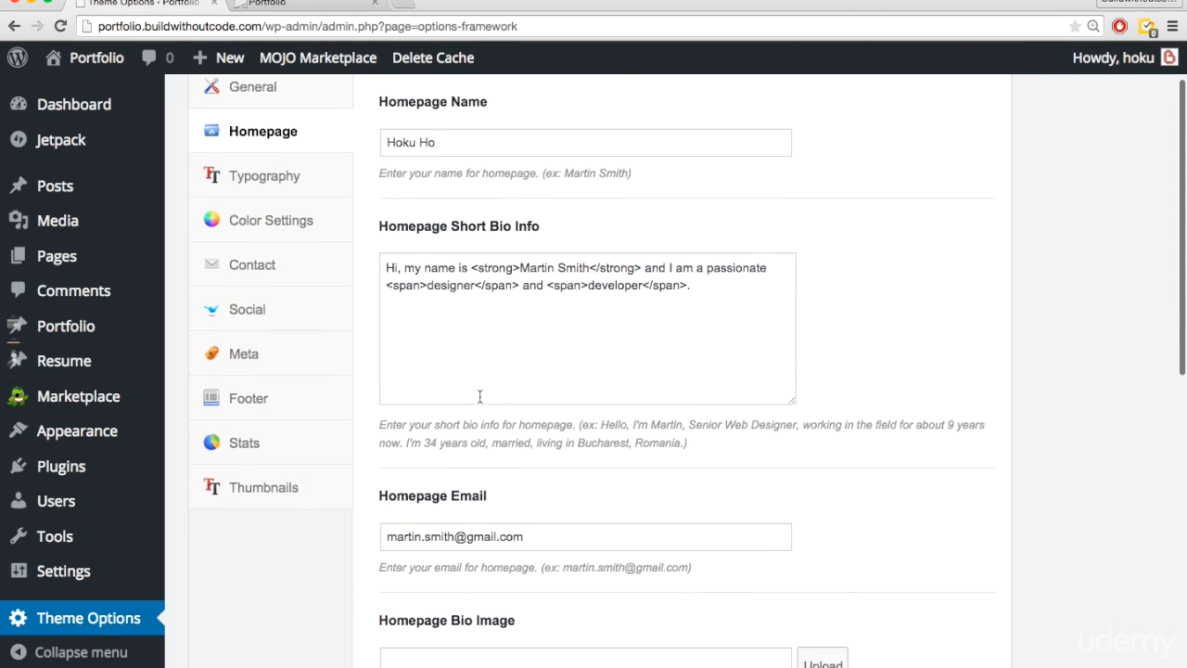
pyautogui.scroll(1, 379, 352)
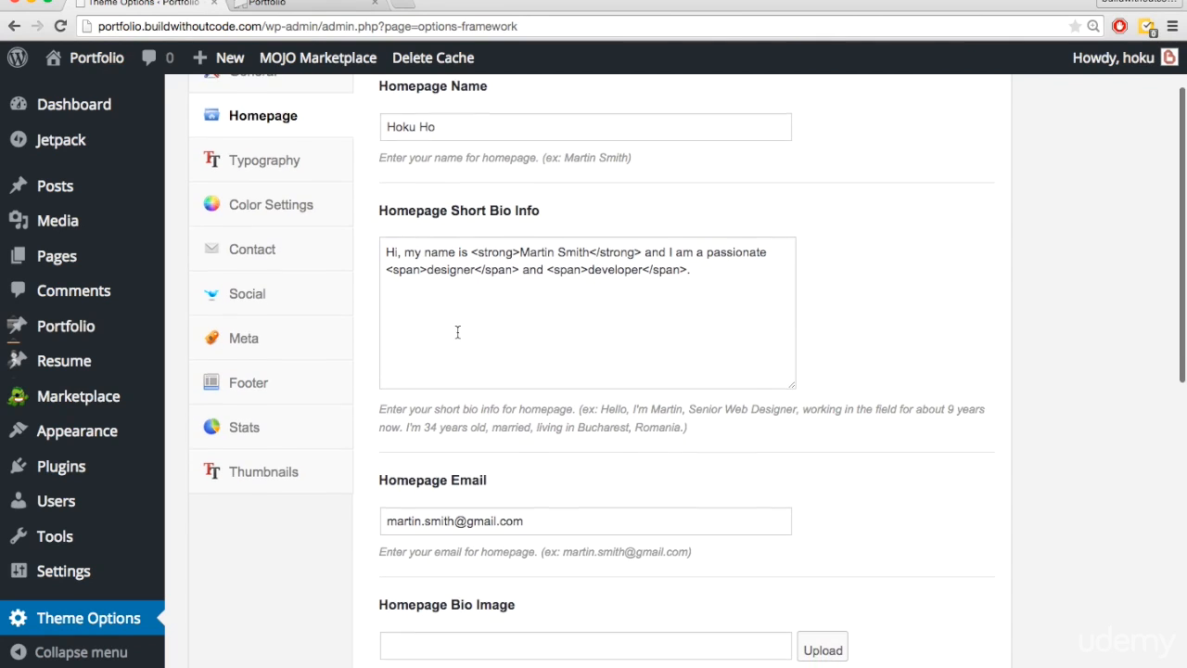
pyautogui.doubleClick(489, 276)
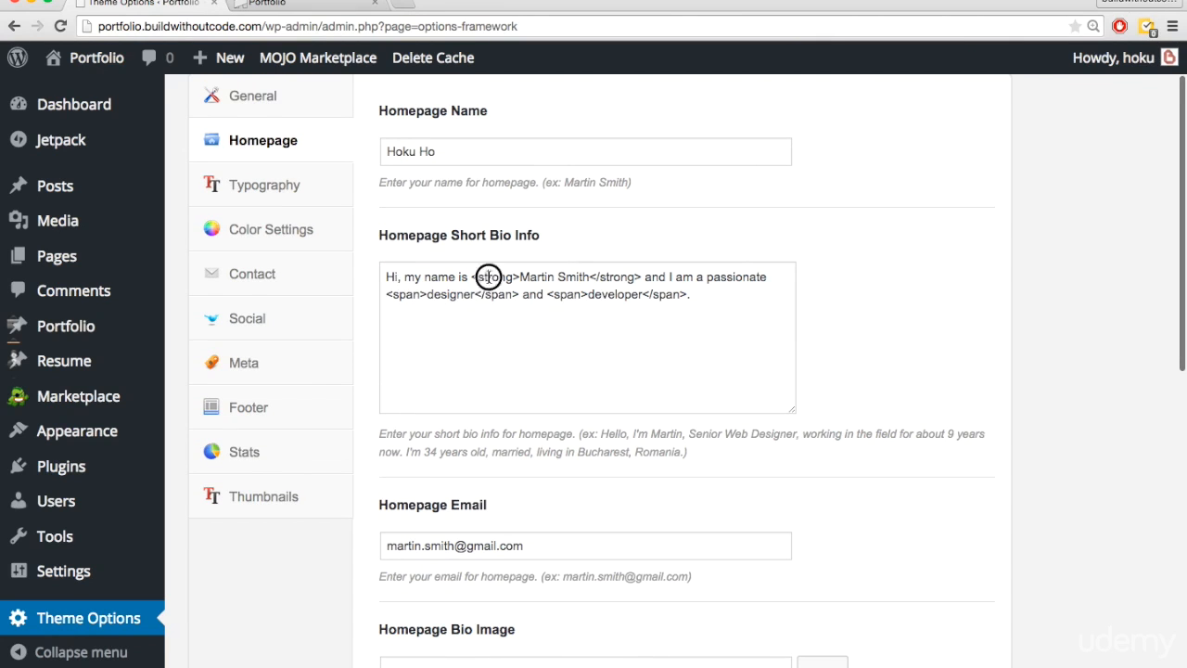
pyautogui.doubleClick(606, 277)
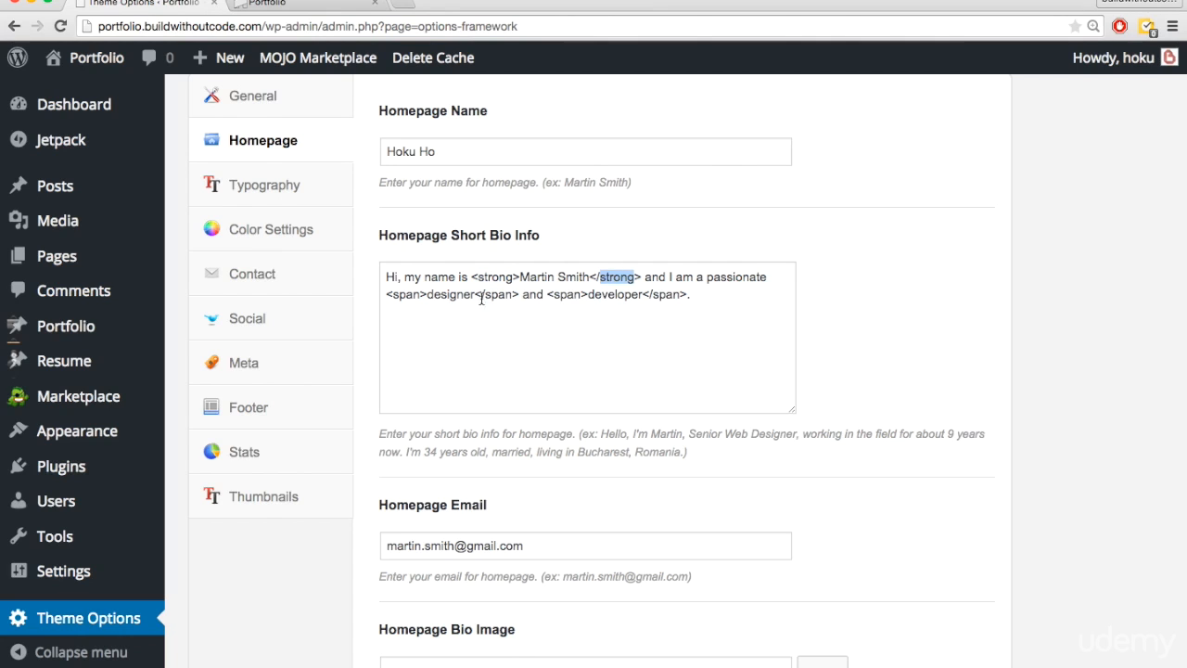
pyautogui.doubleClick(401, 295)
pyautogui.doubleClick(500, 295)
pyautogui.click(511, 327)
pyautogui.doubleClick(494, 292)
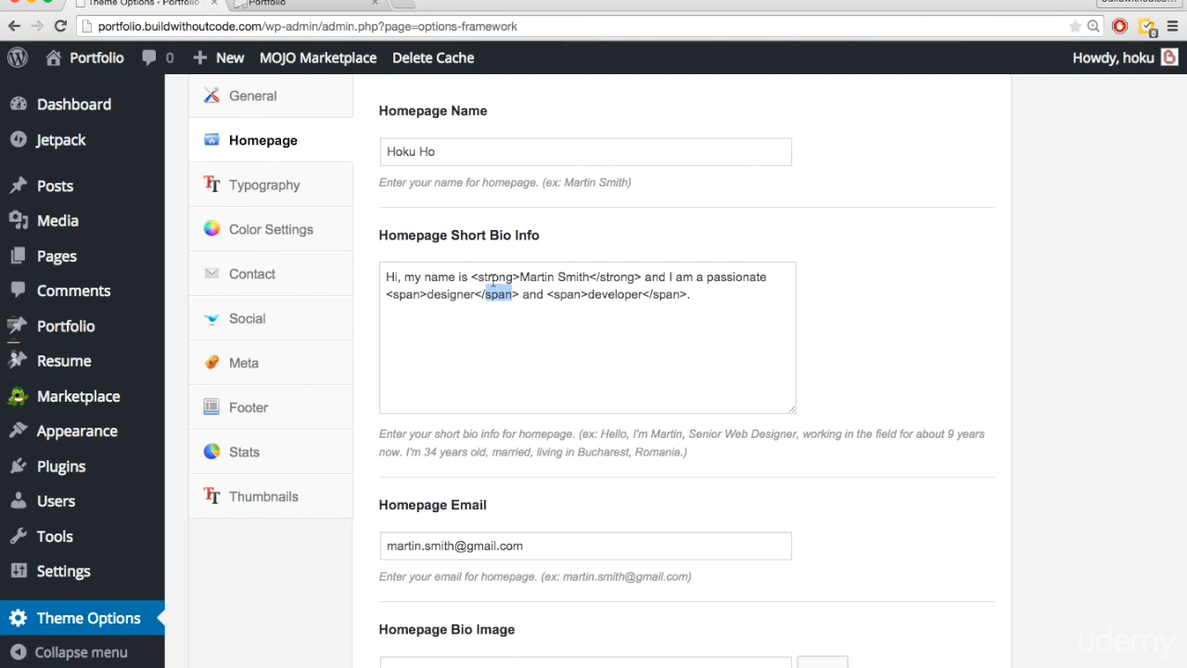
pyautogui.doubleClick(493, 277)
pyautogui.doubleClick(616, 276)
pyautogui.click(544, 353)
# Compare the name's styling in the live page's bio with the strong tags around it in Homepage Short Bio Info.
pyautogui.hotkey('ctrl', 'Tab')
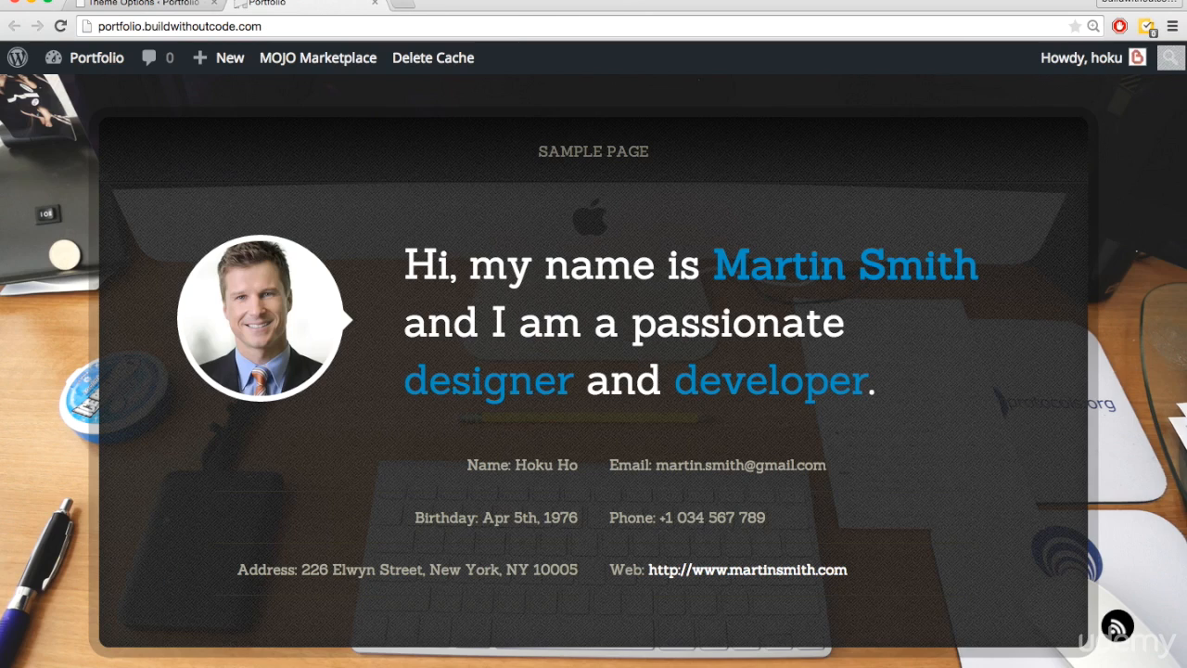
pyautogui.moveTo(710, 266); pyautogui.dragTo(975, 280)
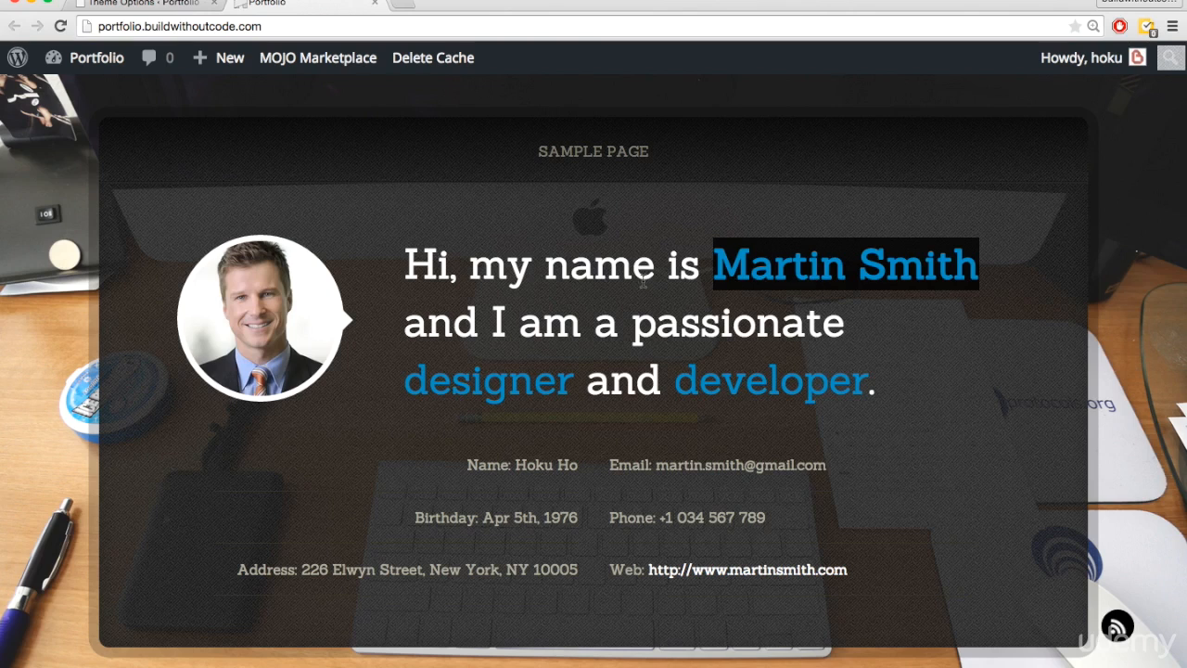
pyautogui.click(736, 318)
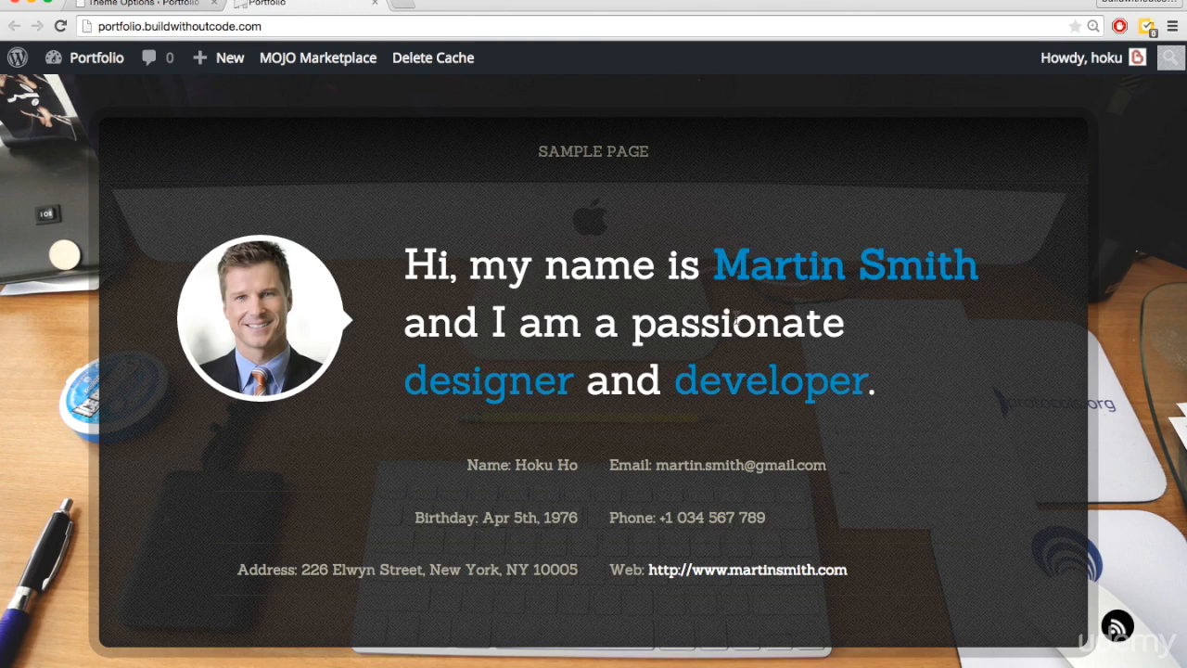
pyautogui.doubleClick(771, 267)
pyautogui.doubleClick(878, 257)
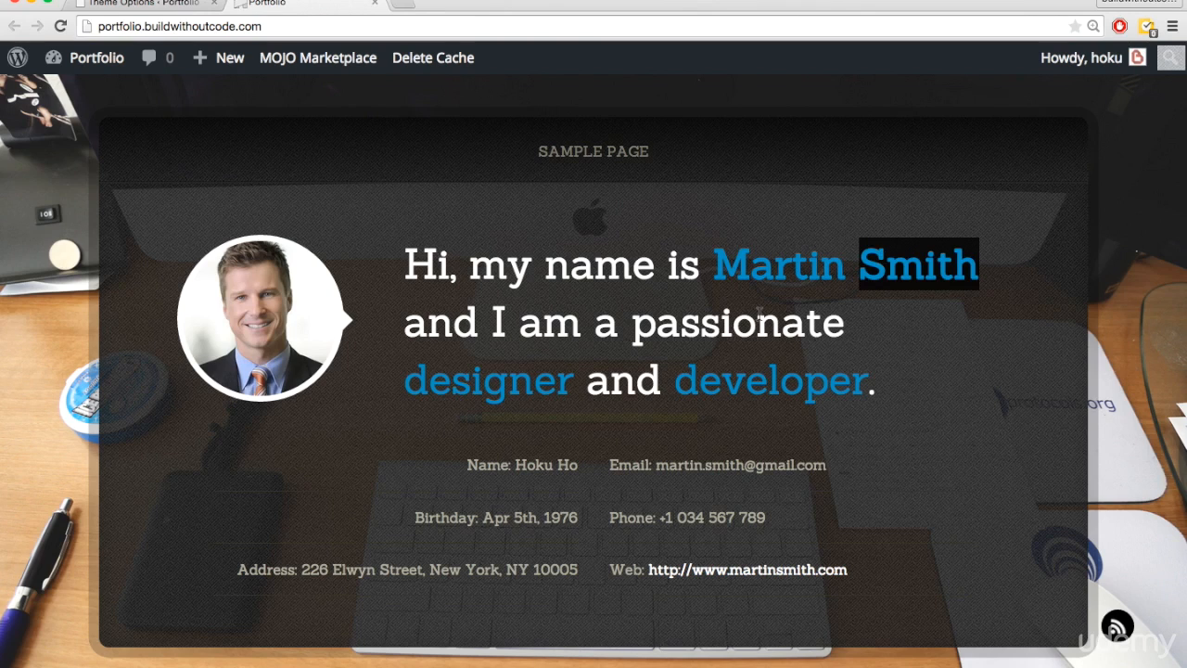
pyautogui.click(759, 315)
pyautogui.hotkey('ctrl', 'Tab')
pyautogui.doubleClick(498, 291)
pyautogui.doubleClick(493, 276)
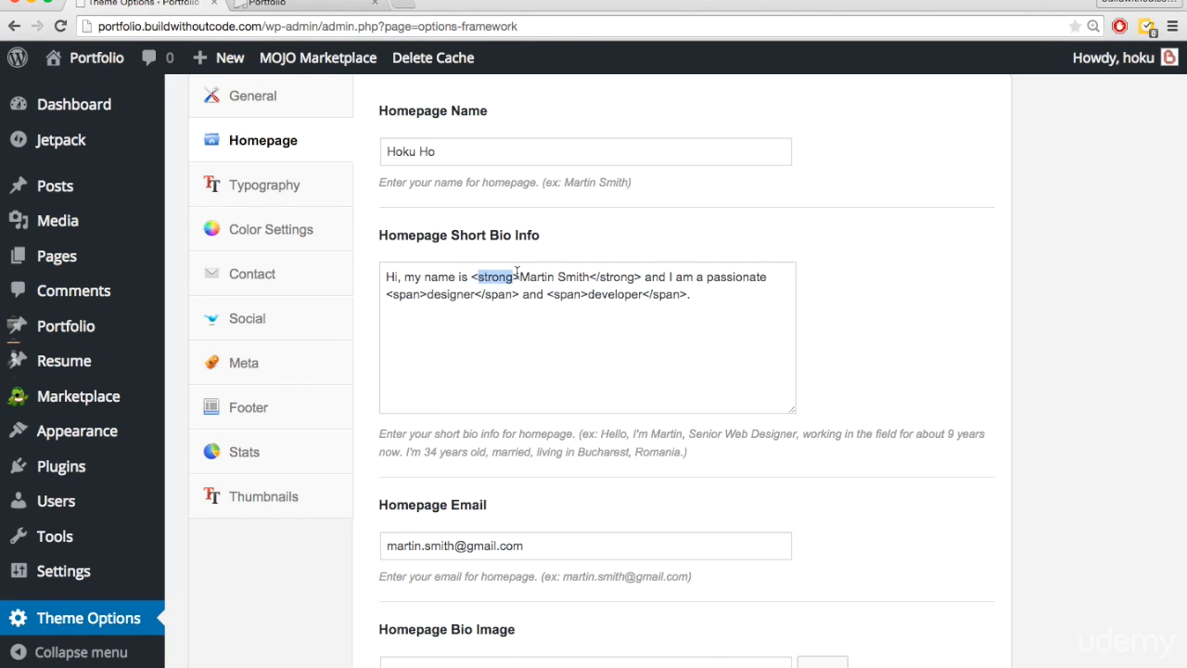
pyautogui.doubleClick(611, 275)
pyautogui.click(610, 378)
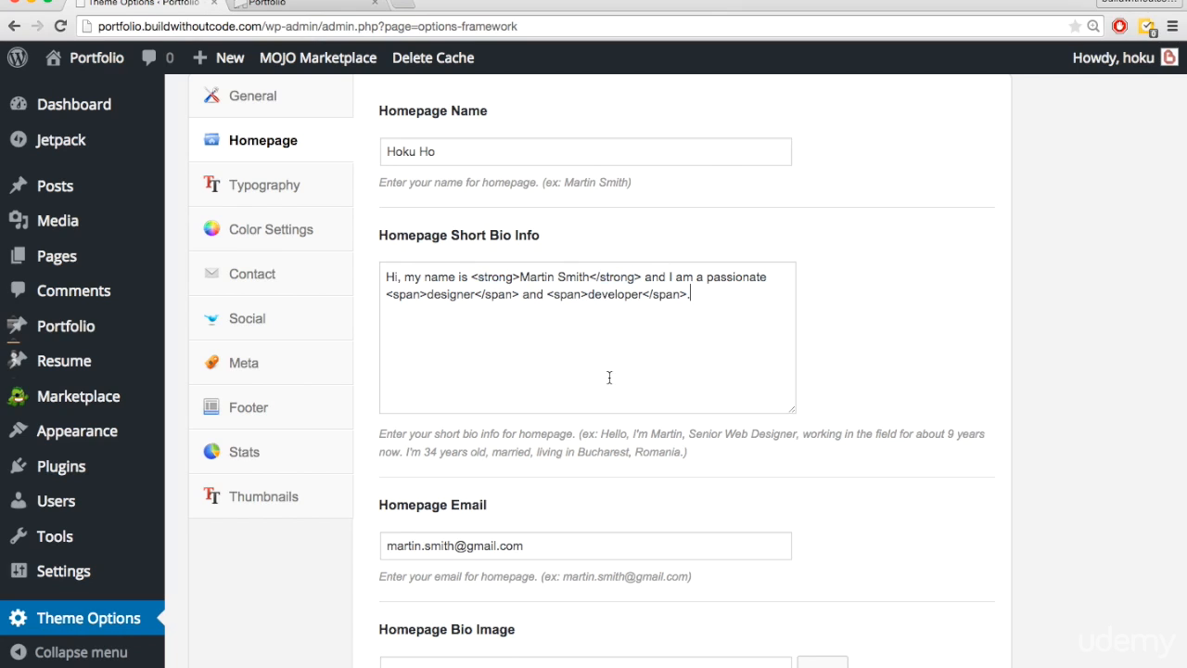
# Compare the span tags around "designer" and "developer" in the bio text with those words' styling on the live page.
pyautogui.doubleClick(400, 294)
pyautogui.doubleClick(488, 294)
pyautogui.doubleClick(569, 294)
pyautogui.doubleClick(666, 294)
pyautogui.click(633, 333)
pyautogui.hotkey('ctrl', 'Tab')
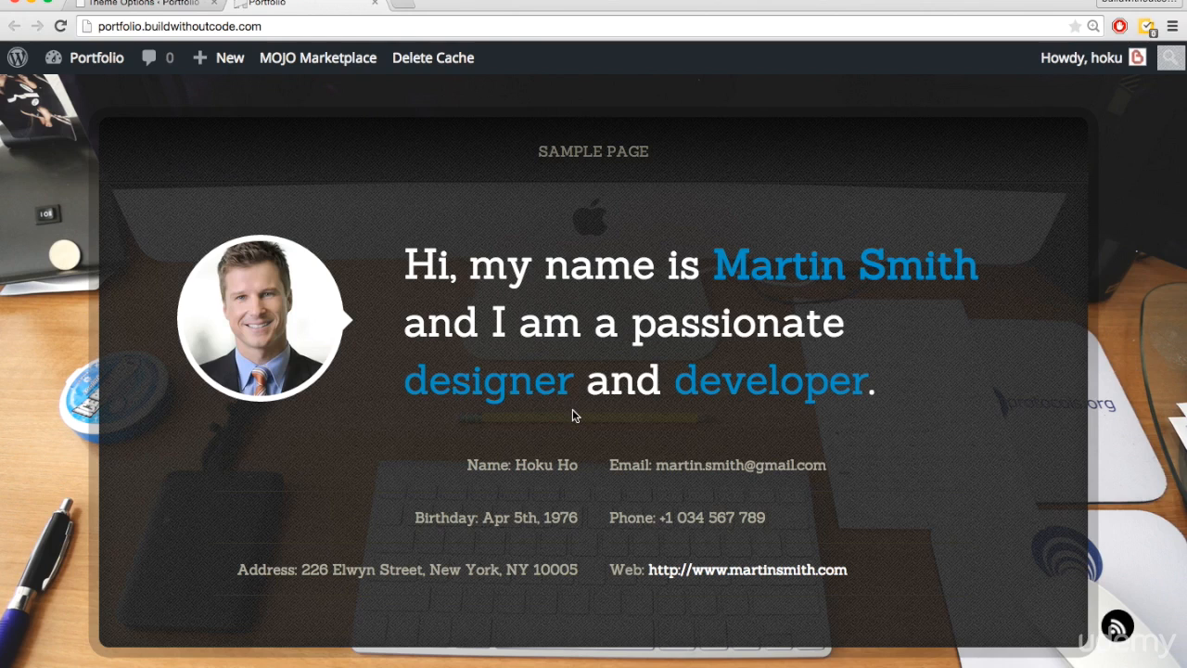
pyautogui.hotkey('ctrl', 'shift', 'Tab')
pyautogui.hotkey('ctrl', 'Tab')
pyautogui.hotkey('ctrl', 'shift', 'Tab')
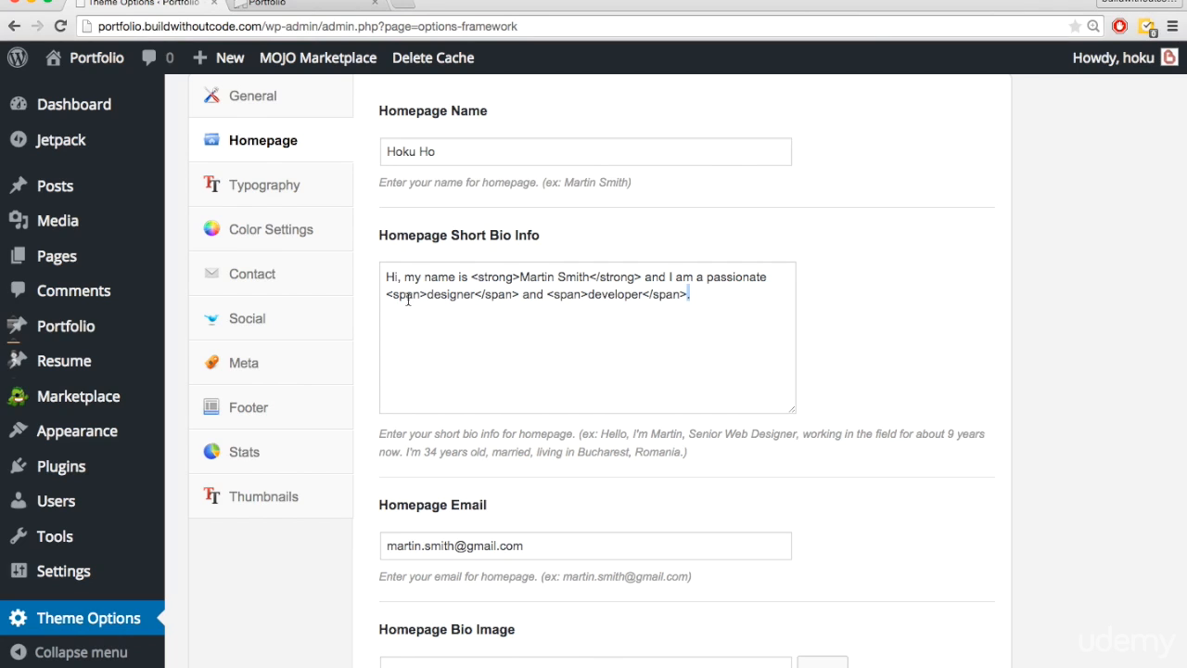
pyautogui.doubleClick(483, 294)
pyautogui.doubleClick(406, 293)
pyautogui.click(414, 332)
# Compare the untagged opening words "Hi, my name is" in the bio text with their styling on the live page.
pyautogui.moveTo(469, 278); pyautogui.dragTo(378, 276)
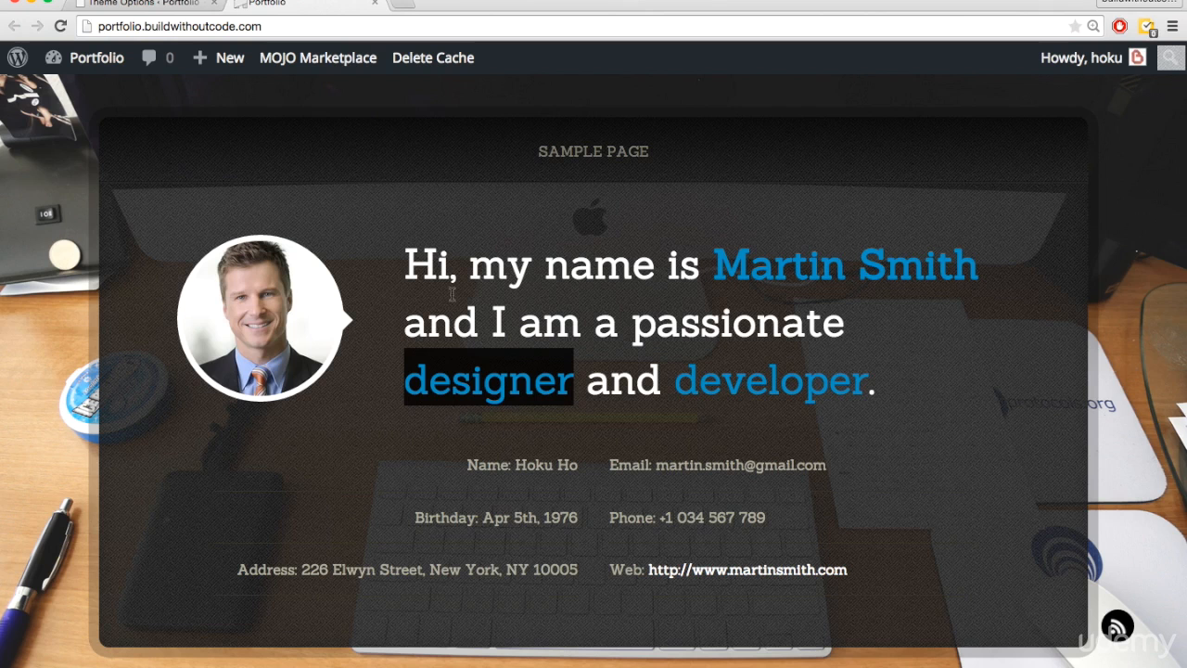
pyautogui.moveTo(408, 263); pyautogui.dragTo(700, 282)
pyautogui.click(669, 301)
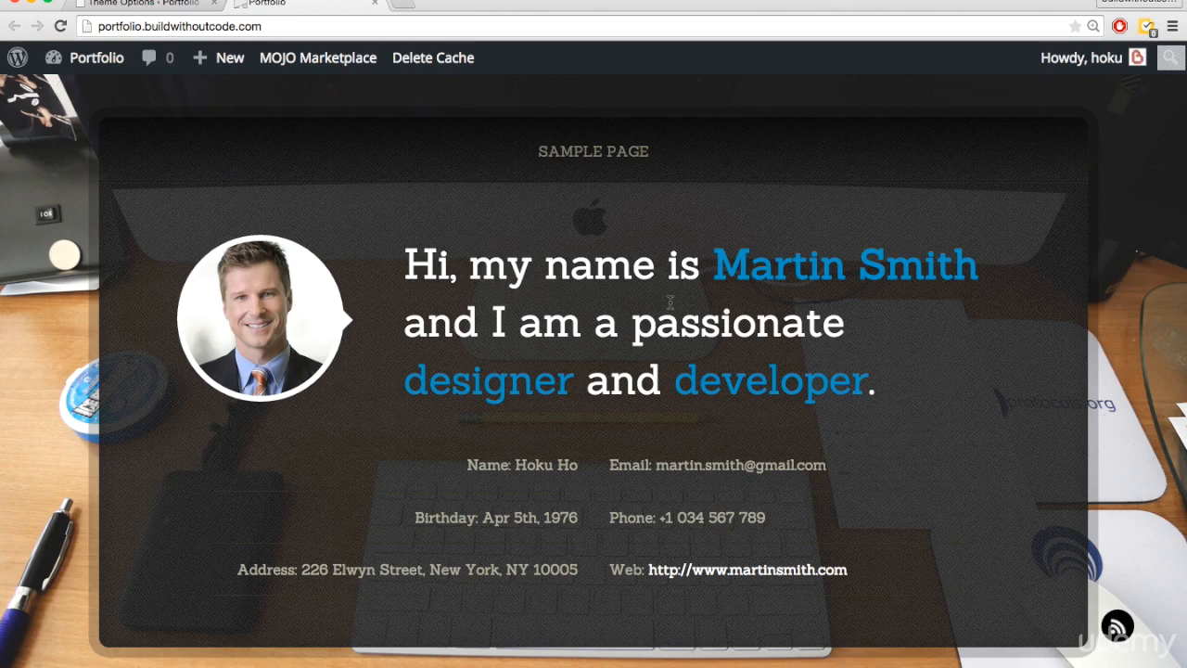
pyautogui.hotkey('ctrl', 'shift', 'Tab')
pyautogui.click(625, 320)
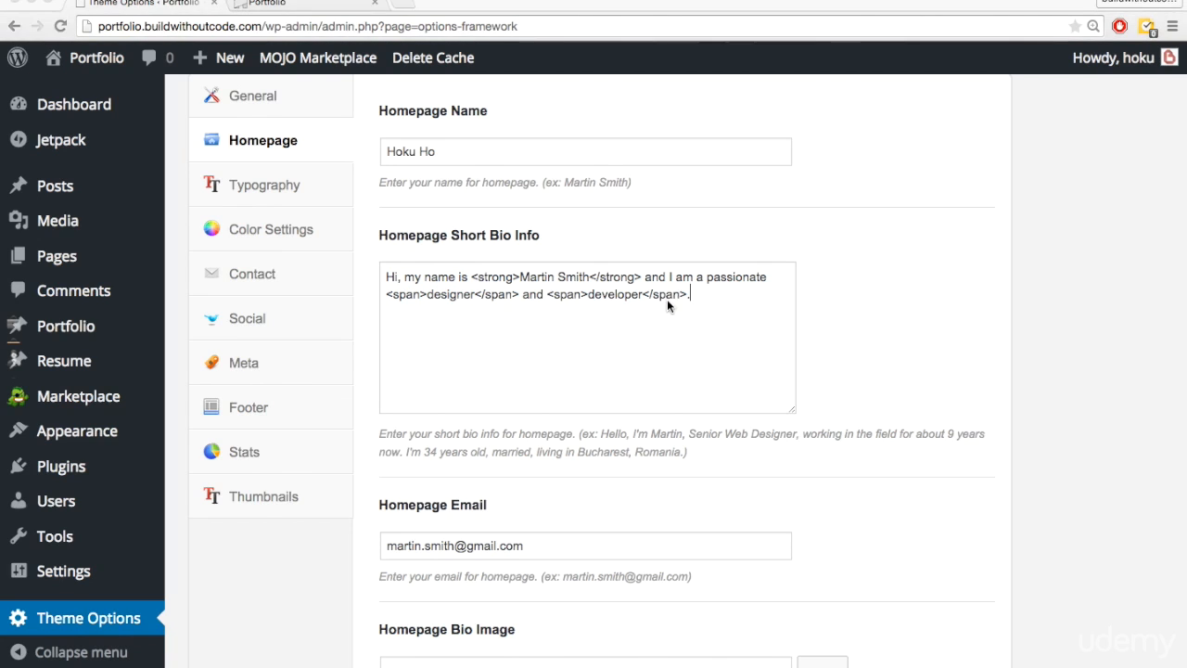
# Switch to the Word document to review the prepared mission sentence, and return to the theme options in the browser.
pyautogui.press('super+Tab')
pyautogui.press('super+Tab')
pyautogui.press('super+Tab')
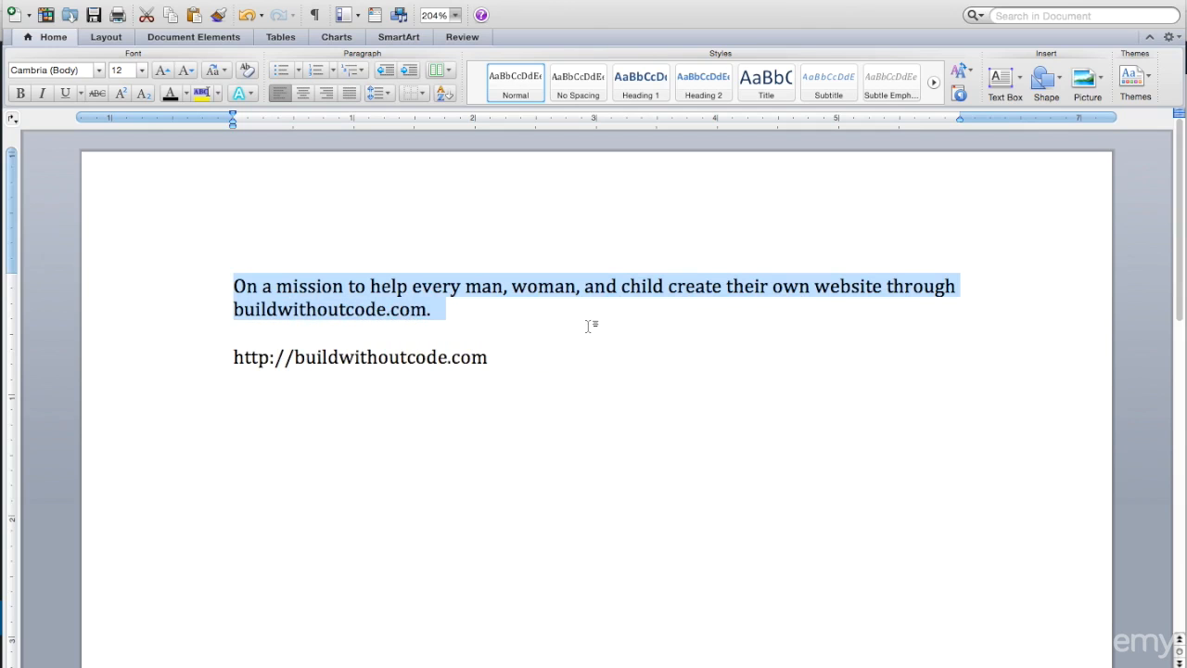
pyautogui.click(586, 324)
pyautogui.press('super+Tab')
pyautogui.press('super+Tab')
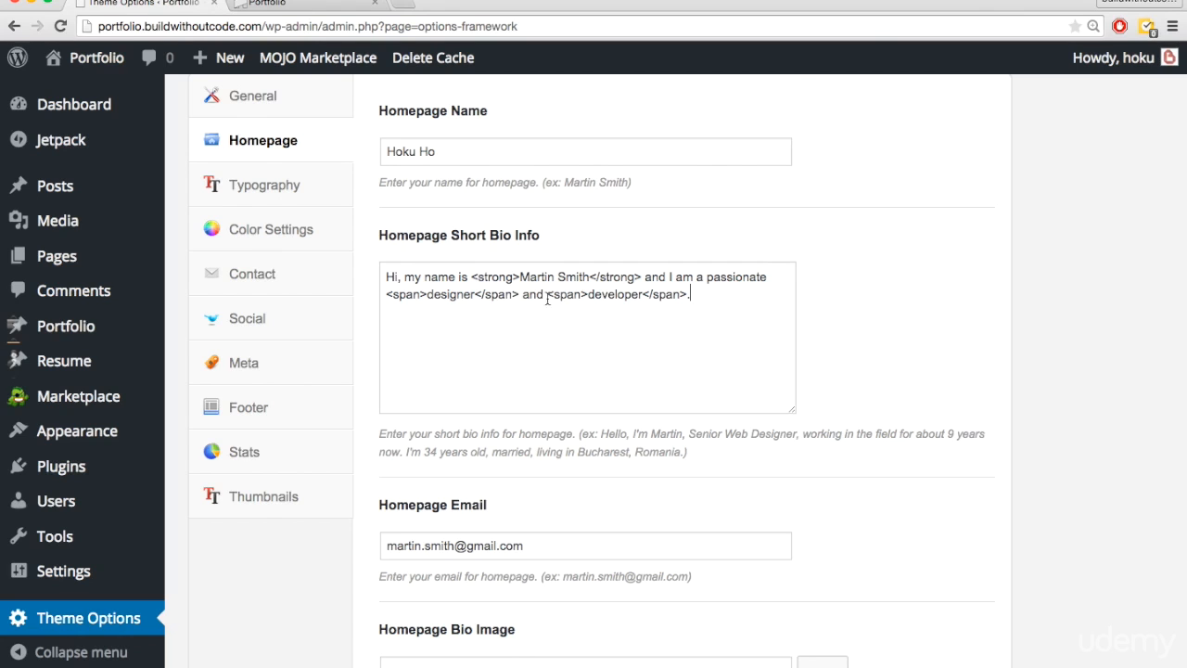
# Replace the short bio with "On a mission to help every man, woman, and child create their own website through buildwithoutcode.com" inside the last span tags.
pyautogui.moveTo(385, 276); pyautogui.dragTo(547, 293)
pyautogui.press('BackSpace')
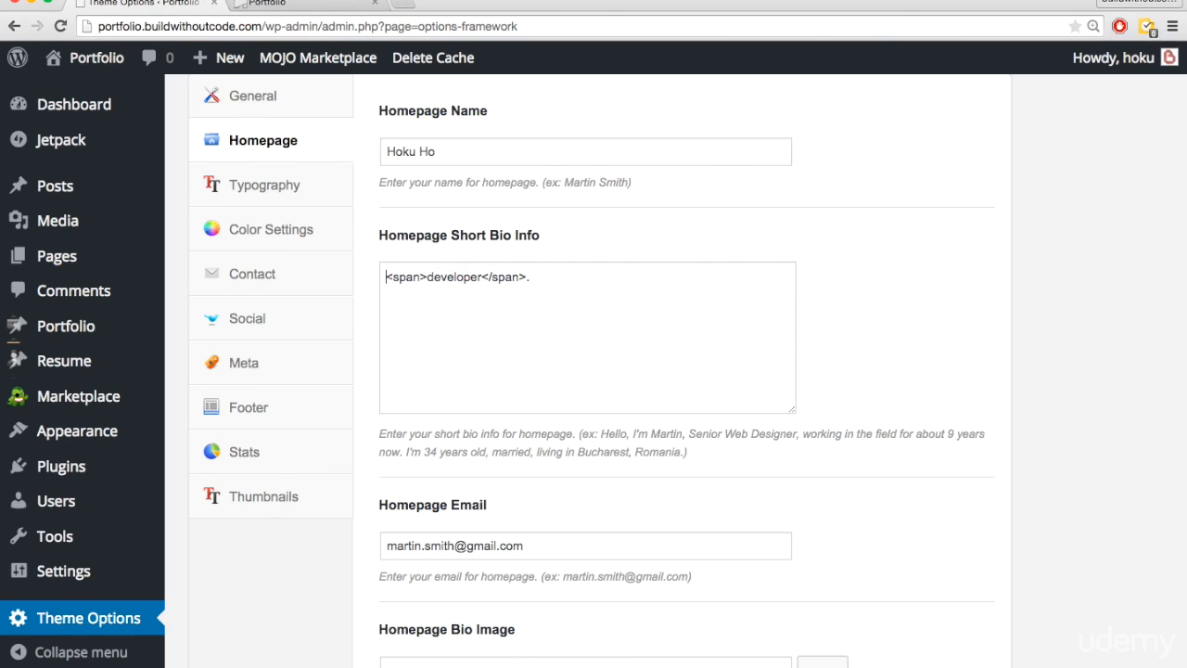
pyautogui.doubleClick(452, 278)
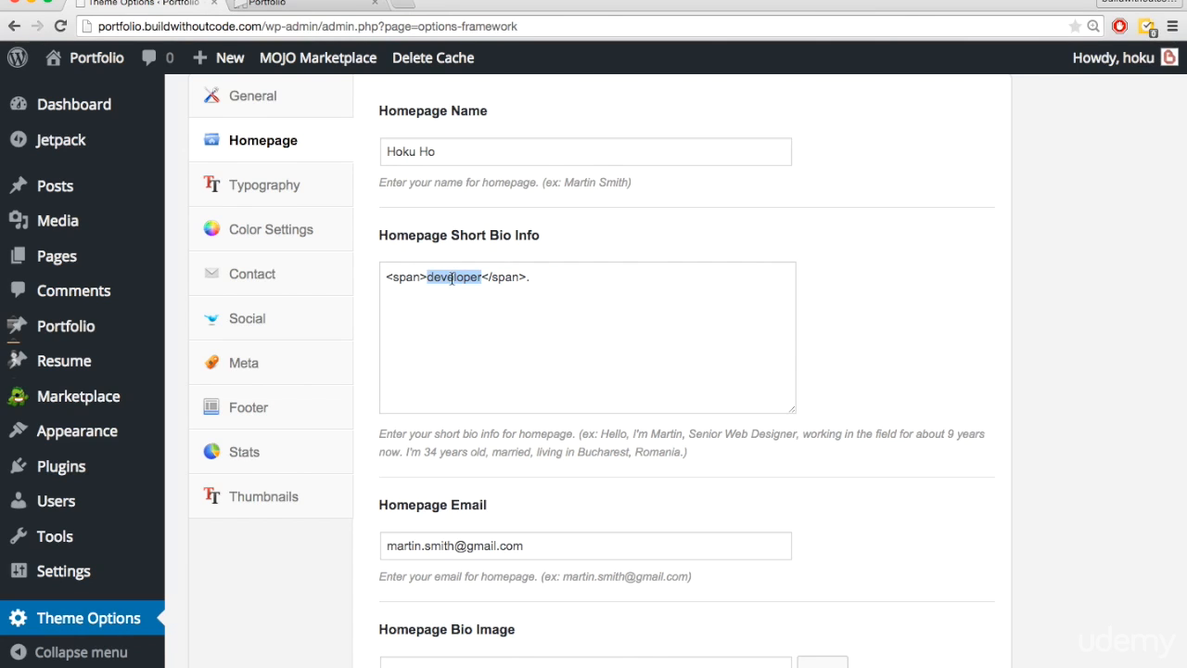
pyautogui.write('On a mission to help every man, woman, and child create their own website through buildwithoutcode.com.')
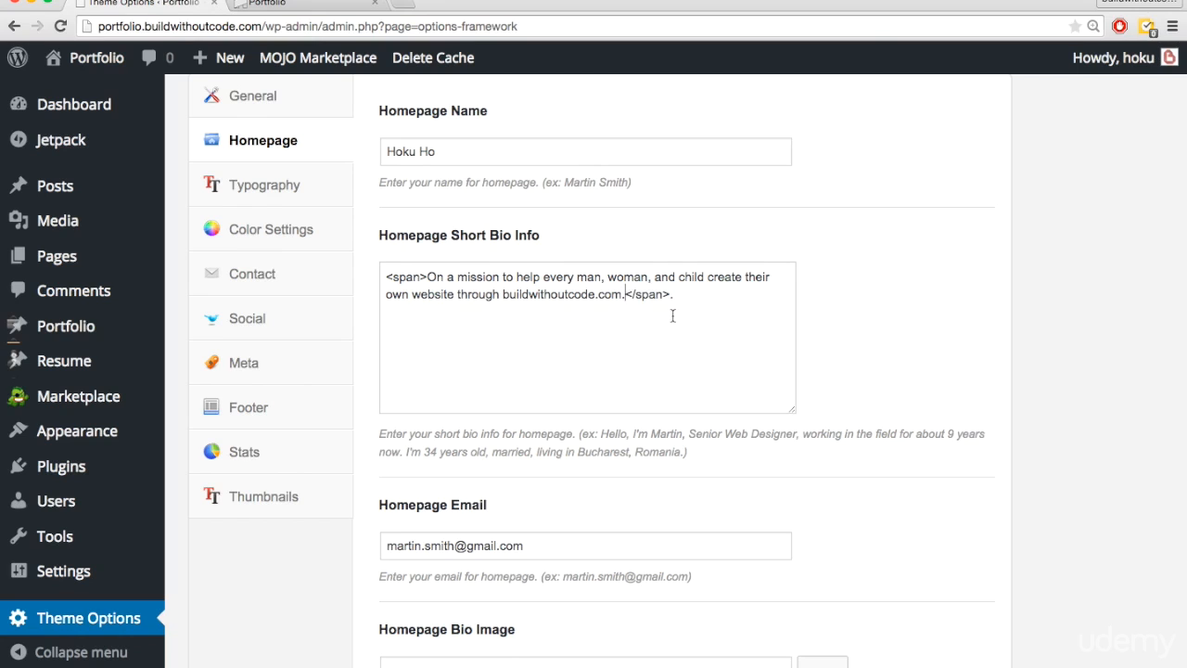
pyautogui.press('BackSpace')
# Move "buildwithoutcode.com" from inside the span to just after the closing span tag, before the period.
pyautogui.moveTo(620, 295); pyautogui.dragTo(498, 294)
pyautogui.press('super+c')
pyautogui.press('BackSpace')
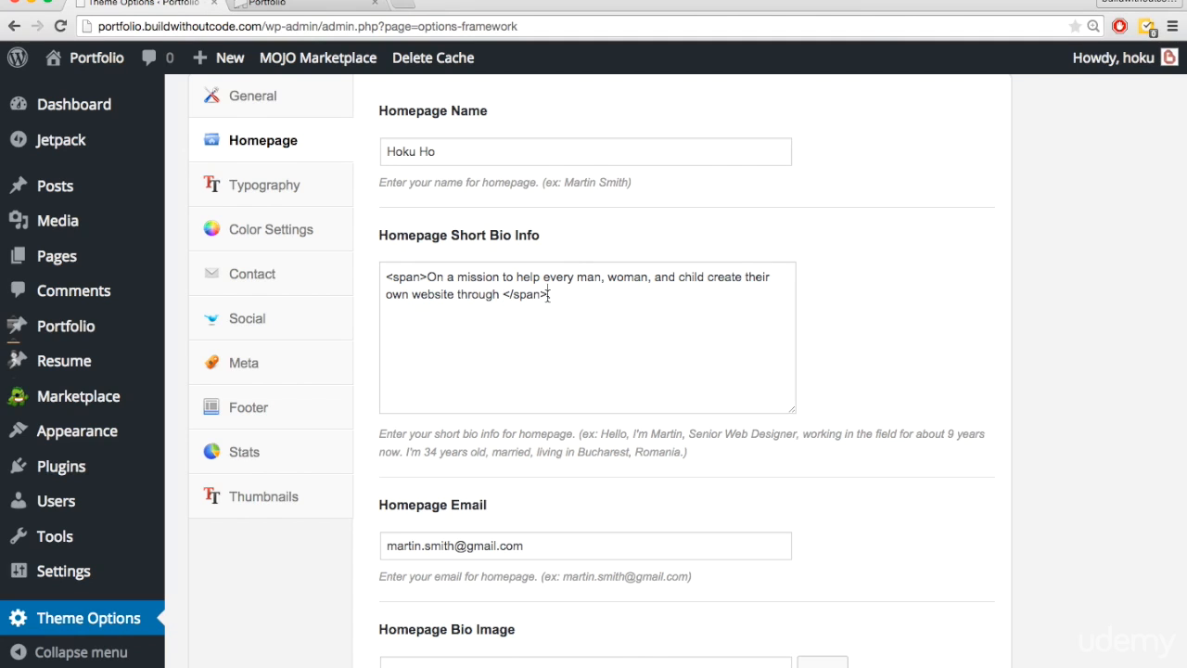
pyautogui.press('super+v')
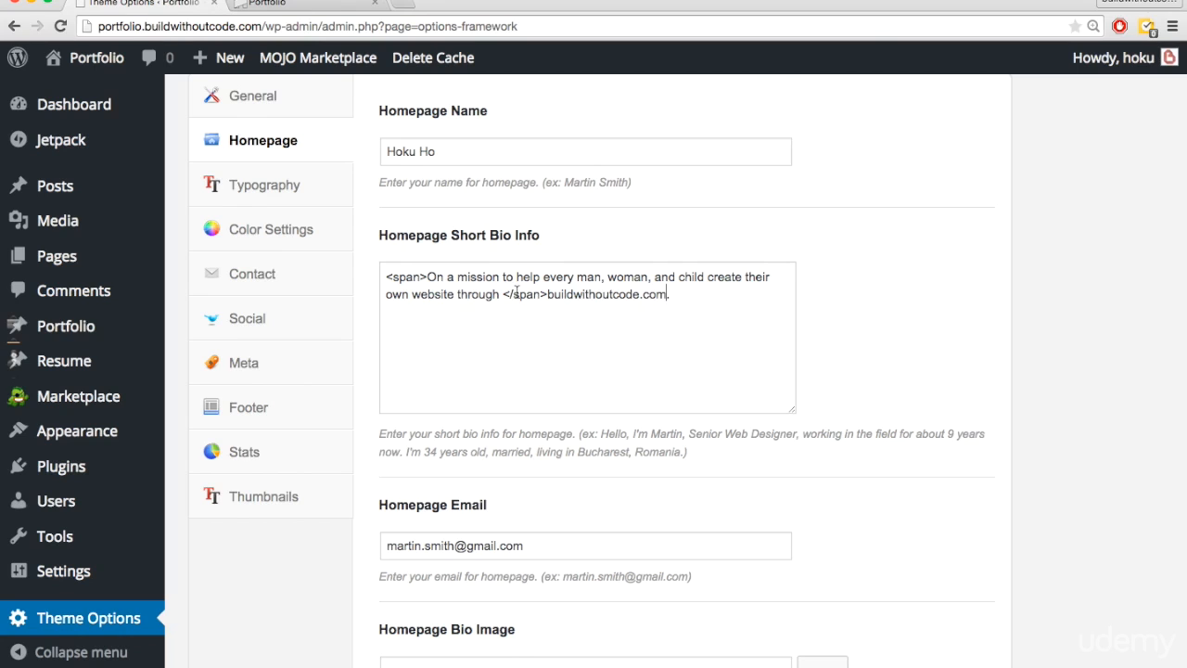
# Review the tagged and untagged parts of the new short bio and save the homepage options.
pyautogui.moveTo(426, 276); pyautogui.dragTo(502, 293)
pyautogui.tripleClick(592, 294)
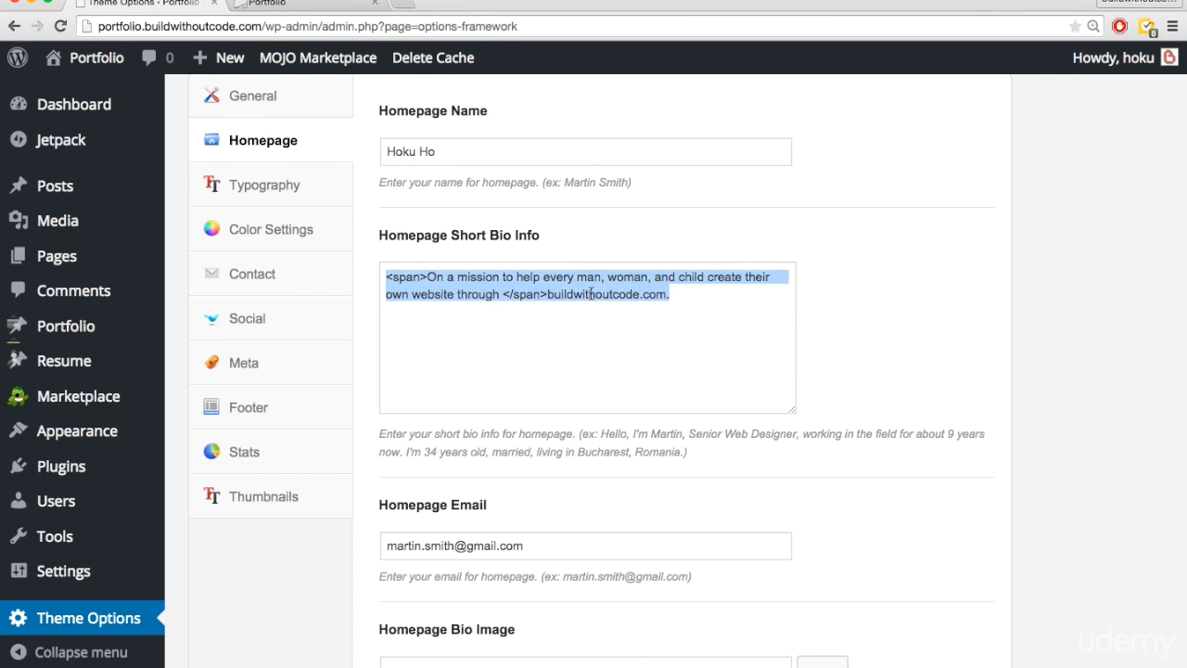
pyautogui.click(619, 305)
pyautogui.moveTo(547, 294); pyautogui.dragTo(666, 295)
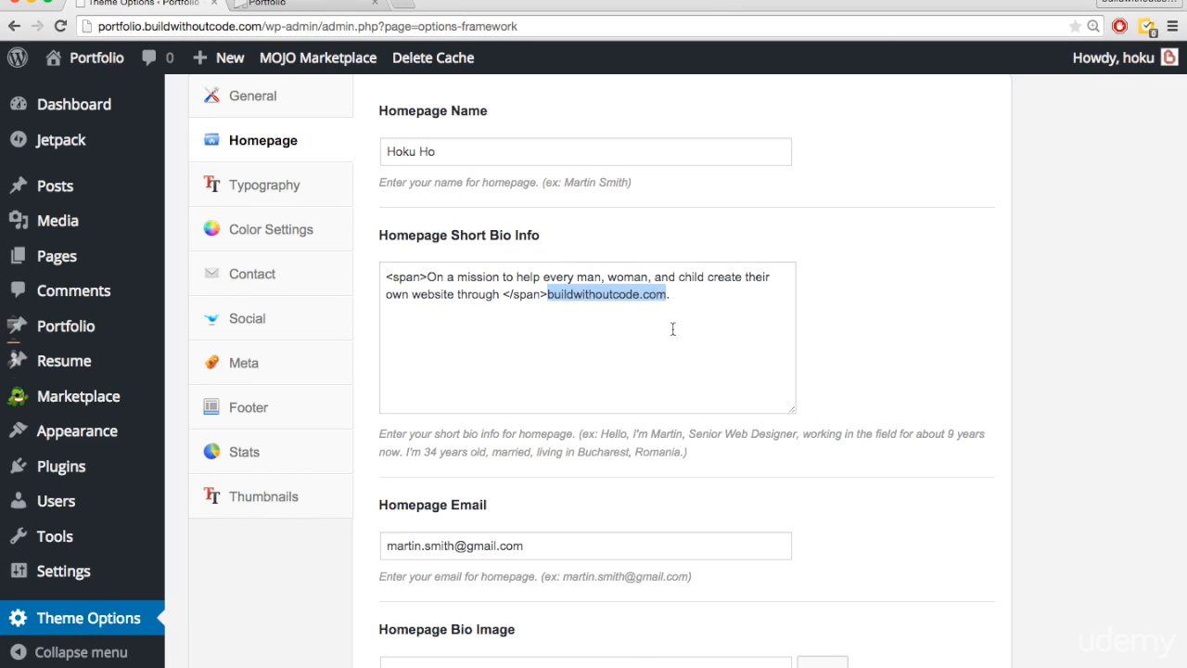
pyautogui.click(674, 329)
pyautogui.scroll(-10, 674, 331)
pyautogui.click(938, 601)
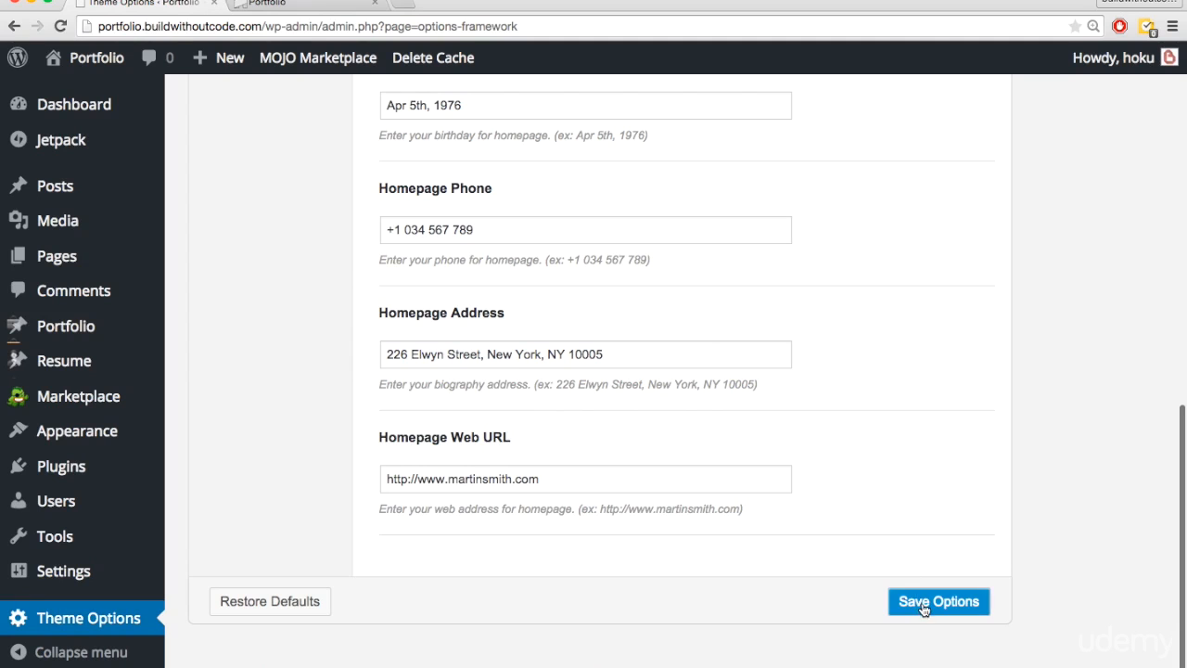
# Reload the live portfolio page and check the styling of the new bio sentence.
pyautogui.hotkey('ctrl', 'Tab')
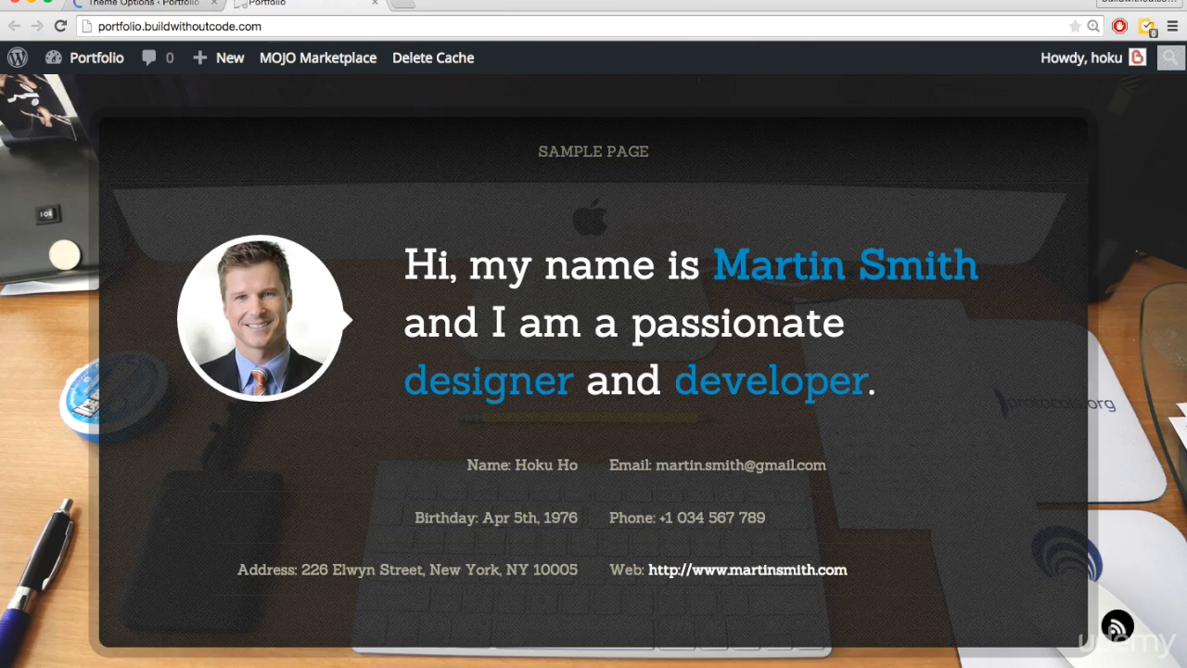
pyautogui.press('super+r')
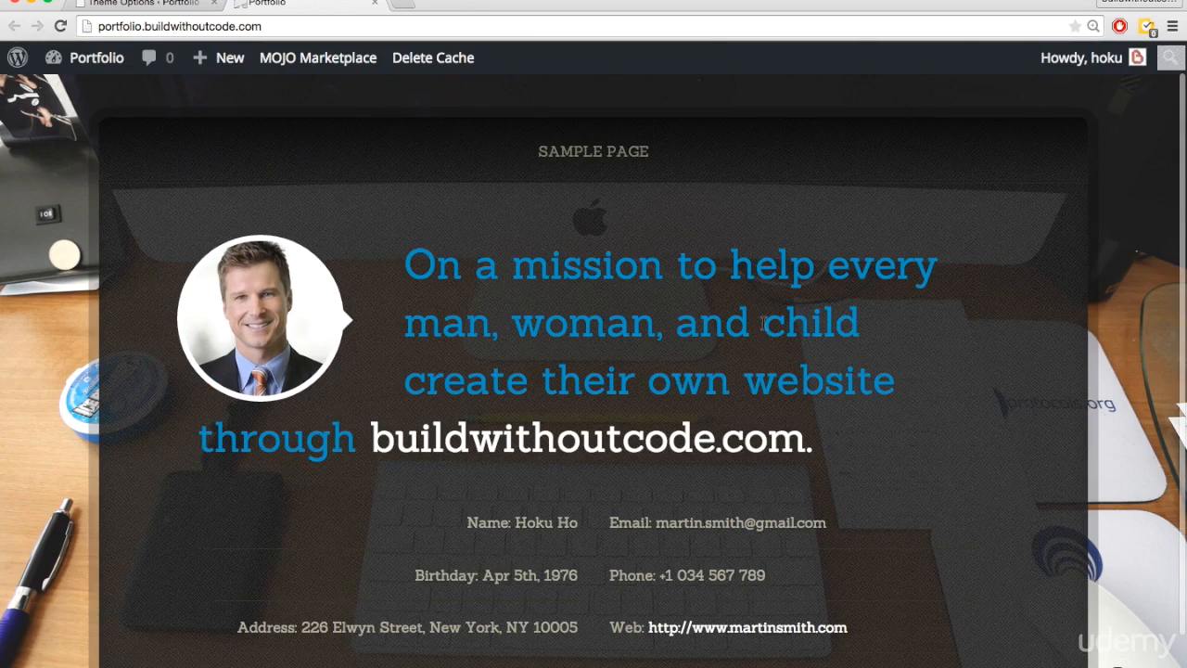
pyautogui.moveTo(390, 269)
pyautogui.mouseDown()
pyautogui.moveTo(683, 389)
pyautogui.moveTo(403, 379)
pyautogui.moveTo(347, 429)
pyautogui.mouseUp()
pyautogui.click(379, 496)
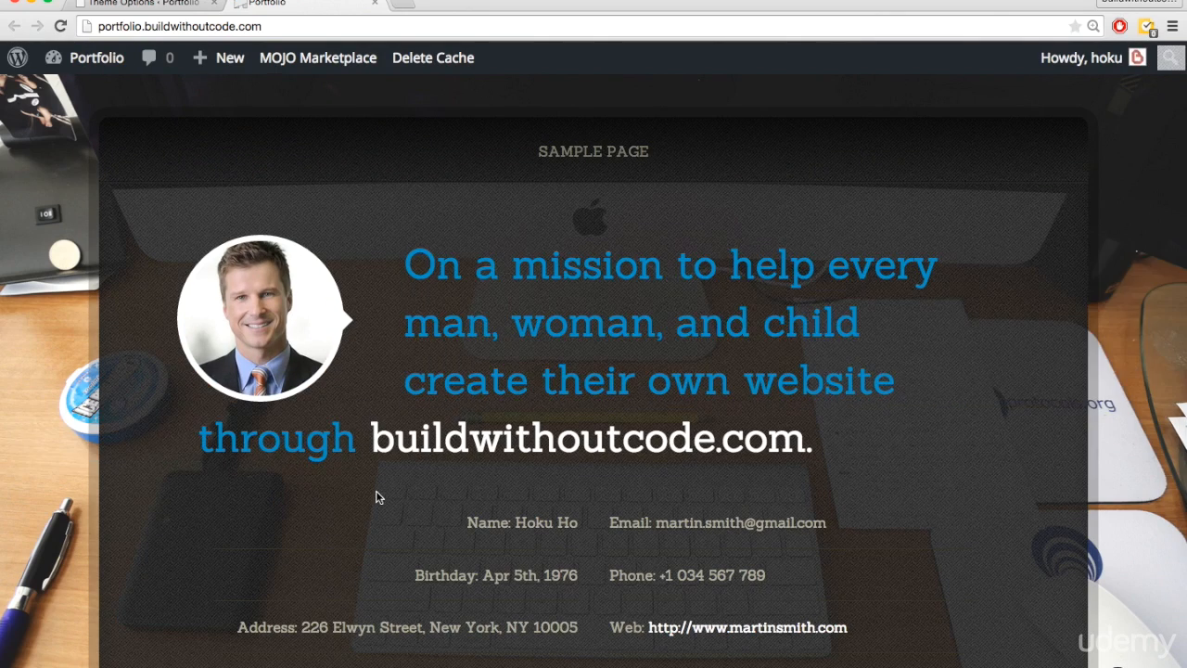
# Compare the styled bio sentence with the unstyled "buildwithoutcode.com" on the live portfolio page.
pyautogui.doubleClick(482, 436)
pyautogui.click(584, 503)
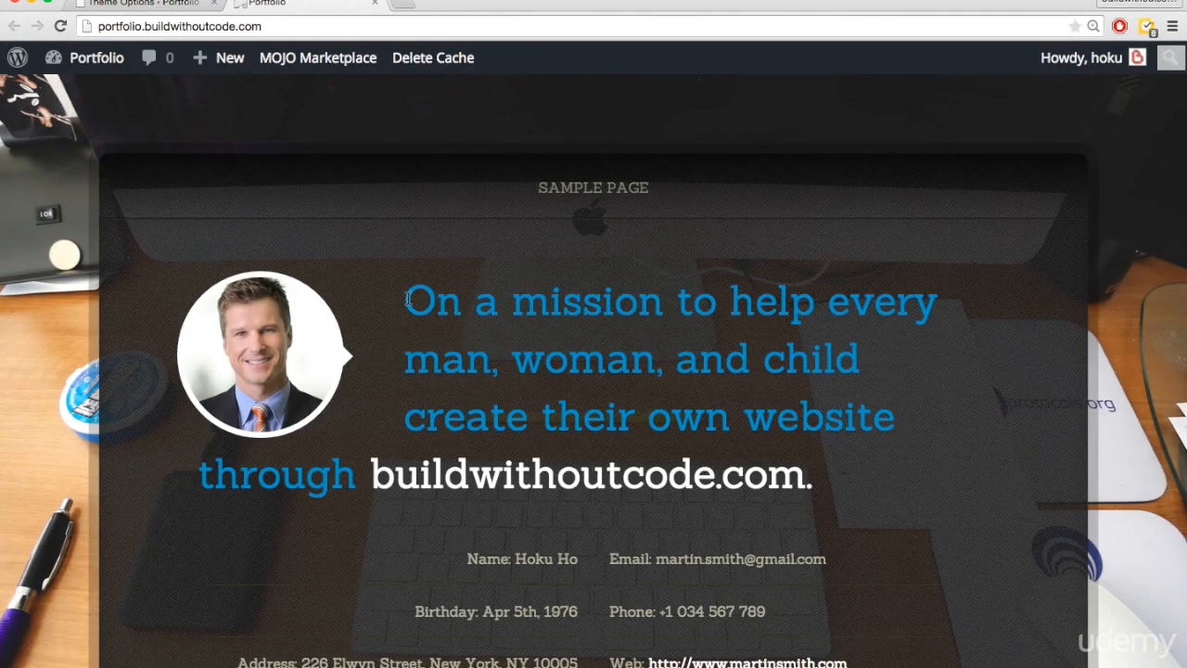
pyautogui.moveTo(405, 297); pyautogui.dragTo(808, 477)
pyautogui.click(372, 475)
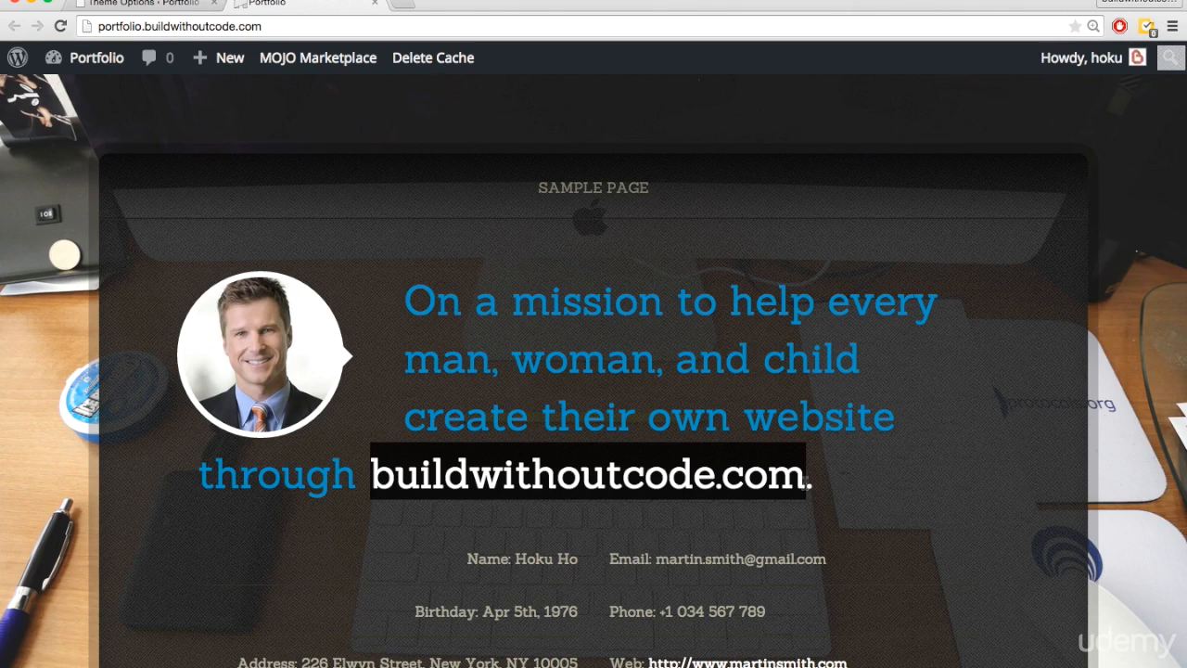
pyautogui.click(611, 427)
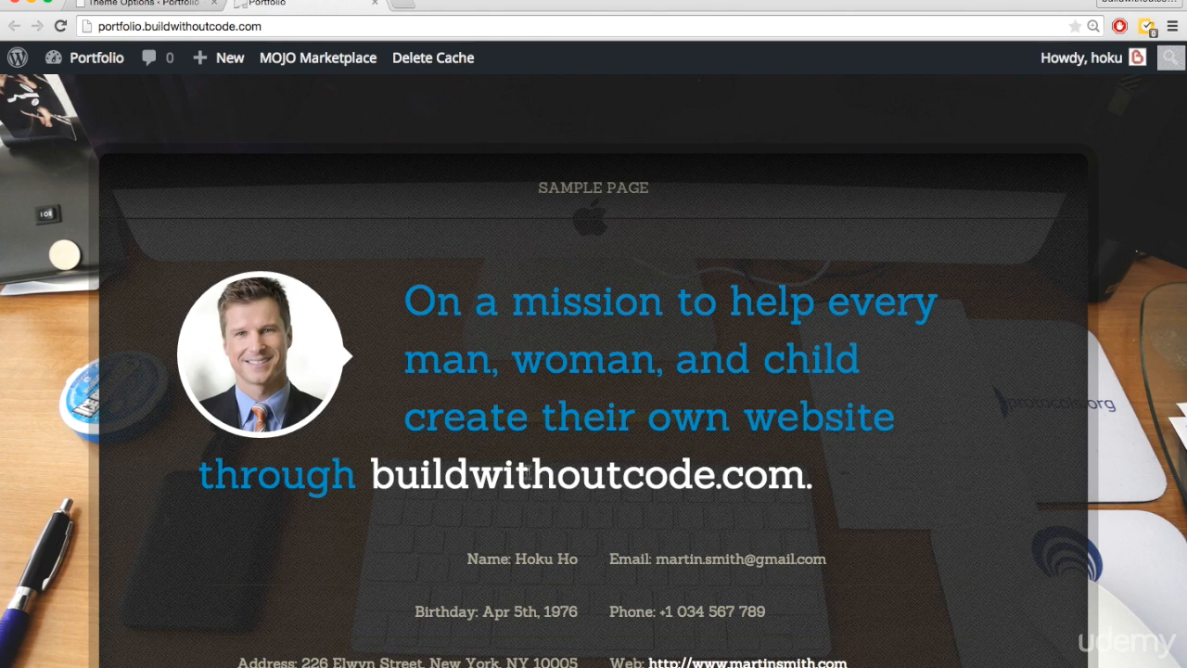
# Go back to the theme options and examine "buildwithoutcode.com" after the closing span tag in the homepage short bio.
pyautogui.hotkey('ctrl', 'shift', 'Tab')
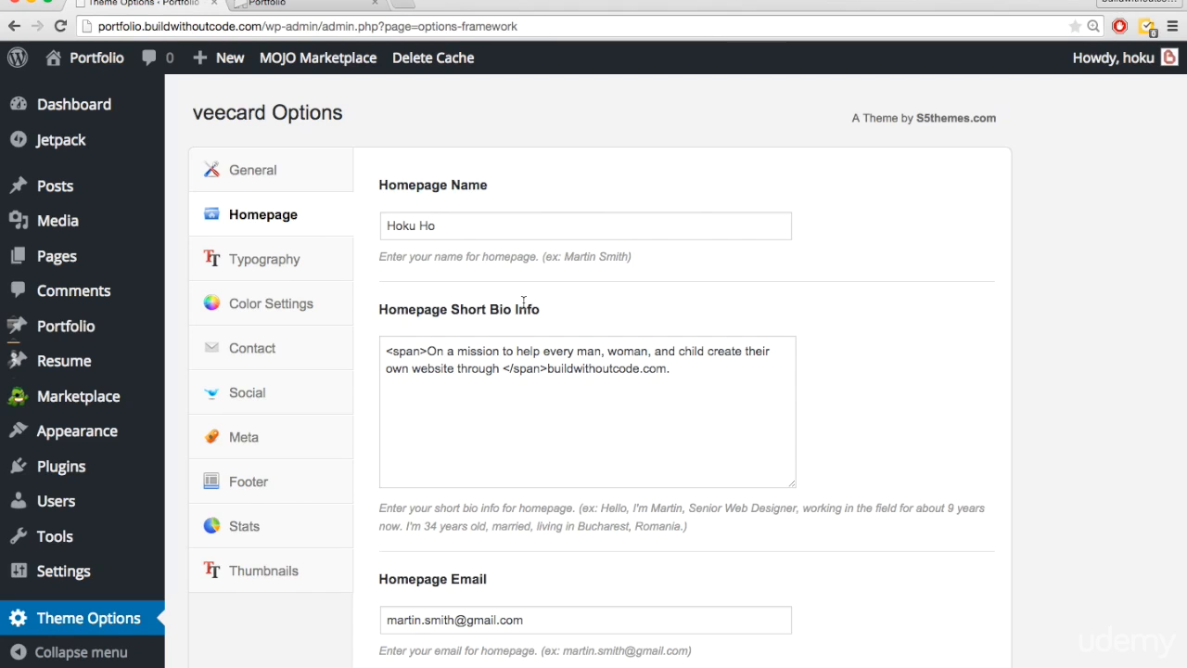
pyautogui.scroll(-3, 519, 305)
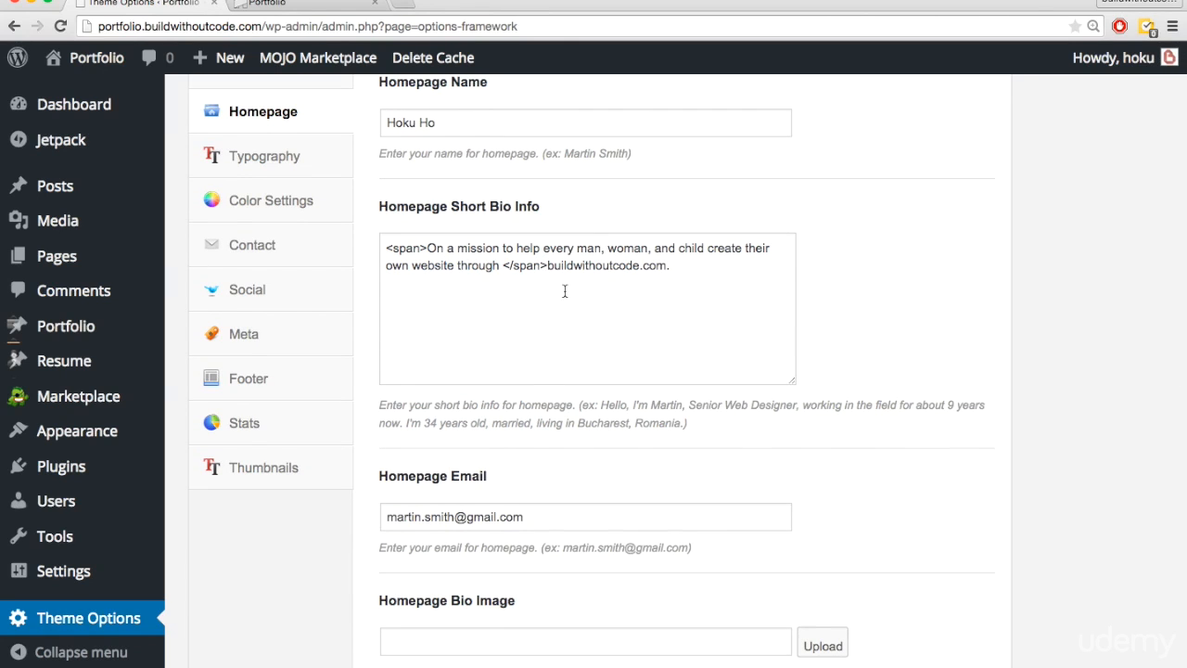
pyautogui.moveTo(665, 267); pyautogui.dragTo(550, 269)
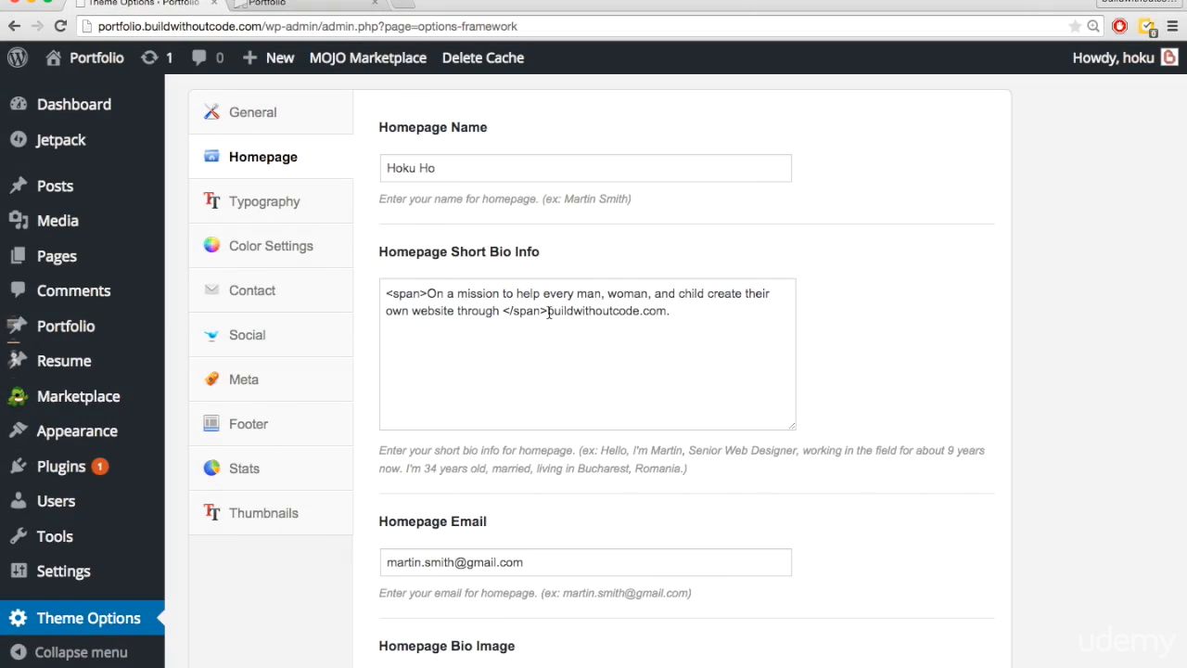
pyautogui.moveTo(548, 313); pyautogui.dragTo(666, 311)
pyautogui.click(670, 355)
pyautogui.moveTo(548, 312); pyautogui.dragTo(665, 312)
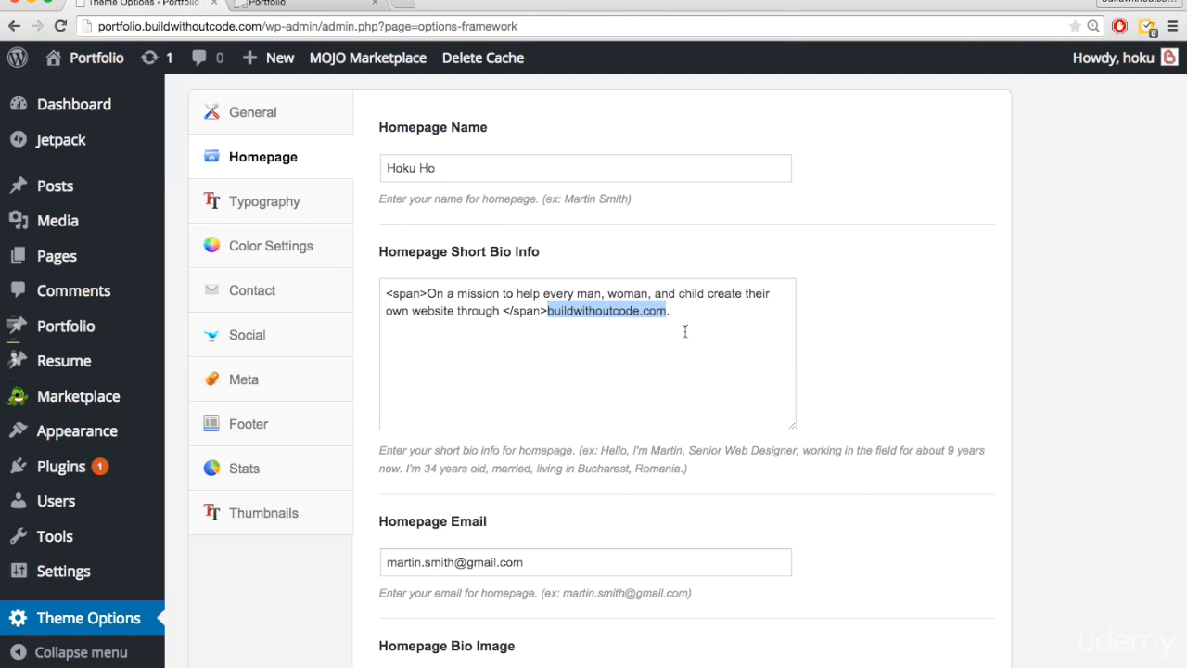
pyautogui.click(527, 311)
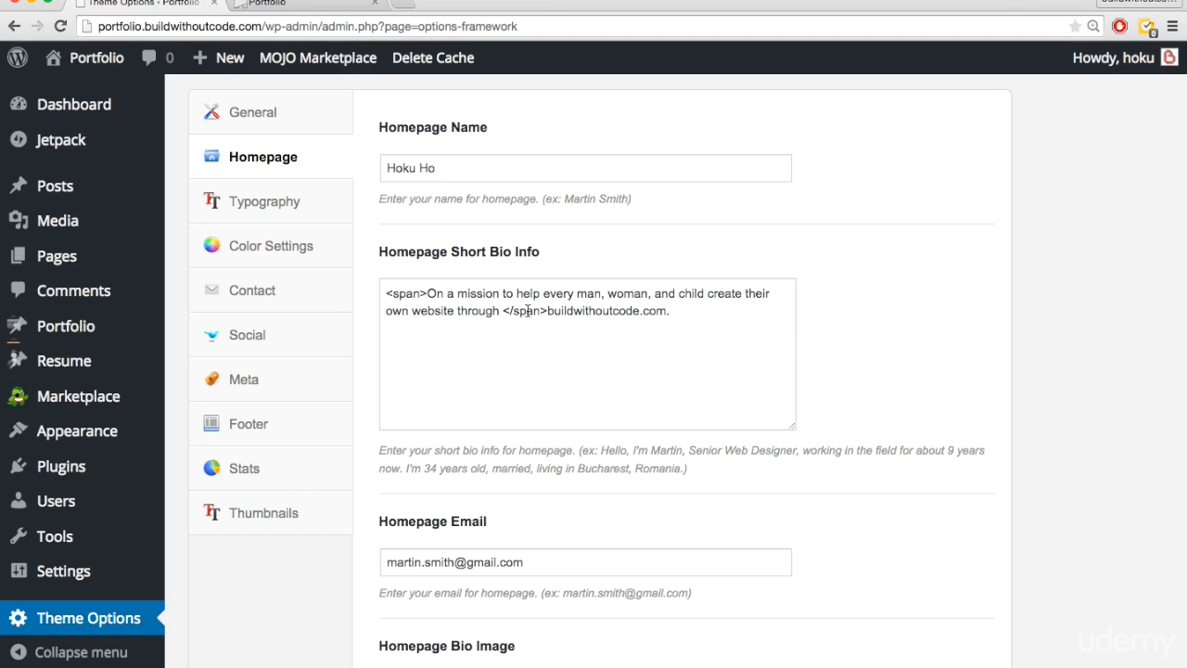
# Start a new post and enter "buildwithoutcode.com" as its body text.
pyautogui.scroll(2, 527, 311)
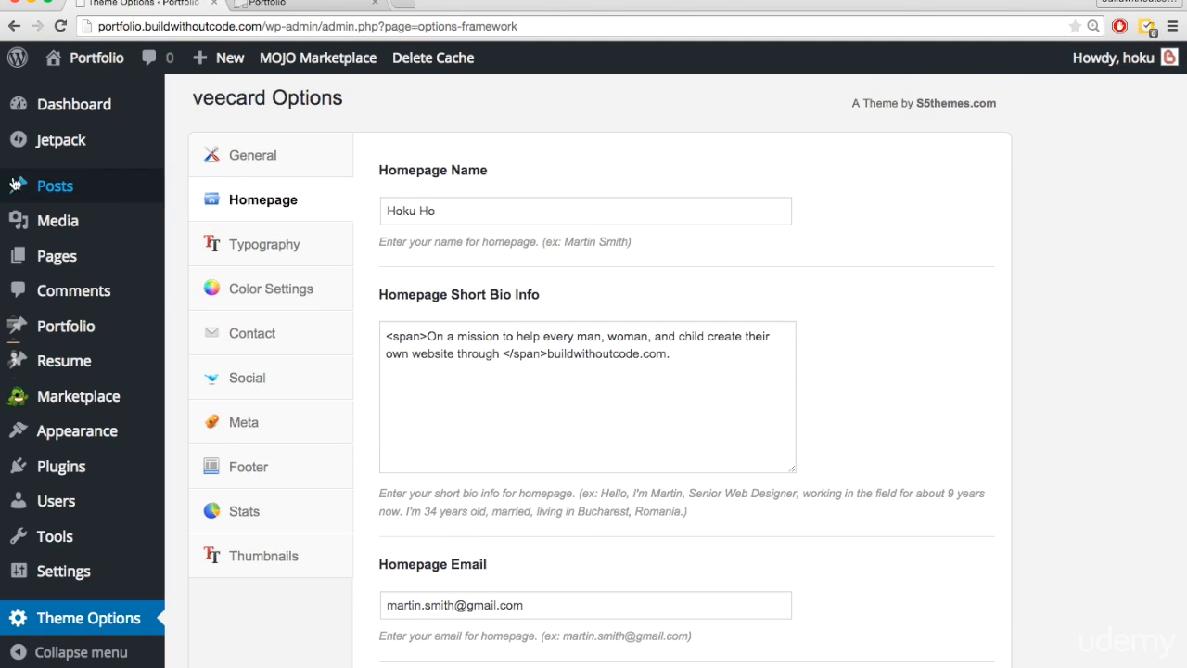
pyautogui.moveTo(17, 185)
pyautogui.click(210, 225)
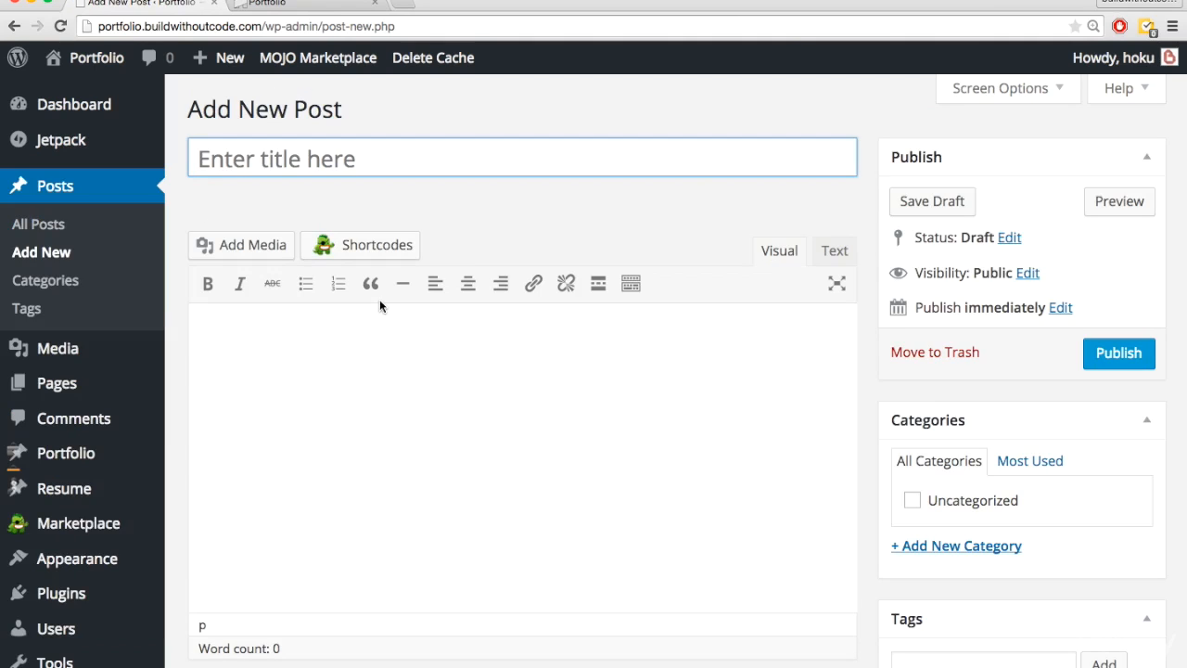
pyautogui.click(379, 305)
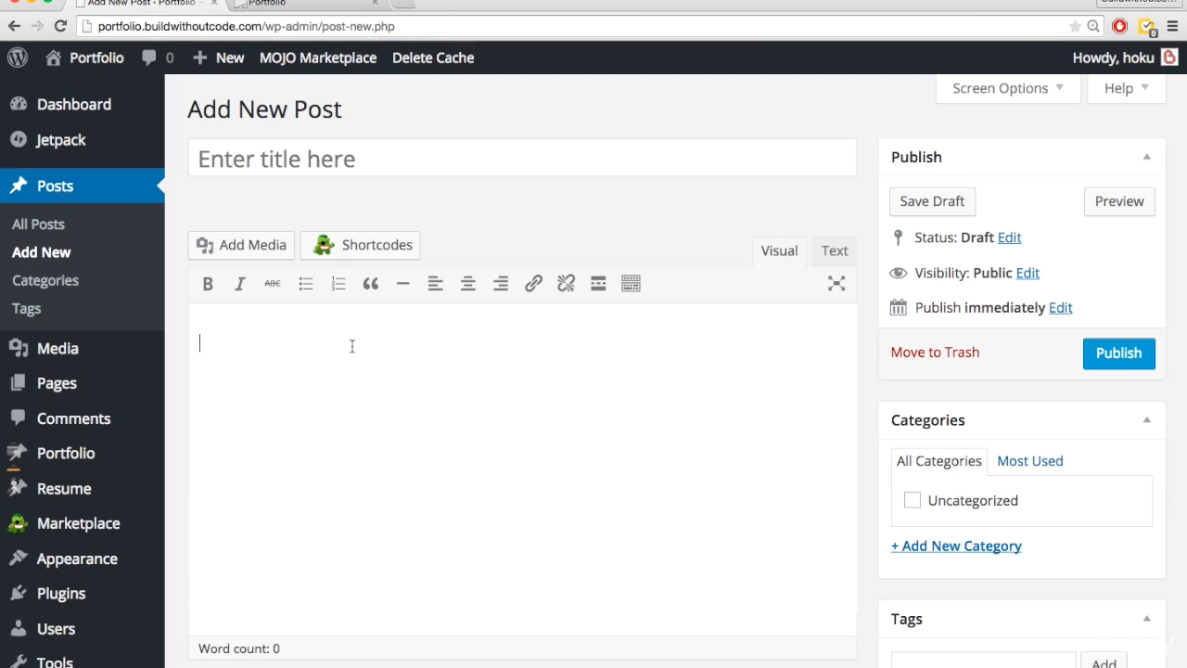
pyautogui.write('buildwithout')
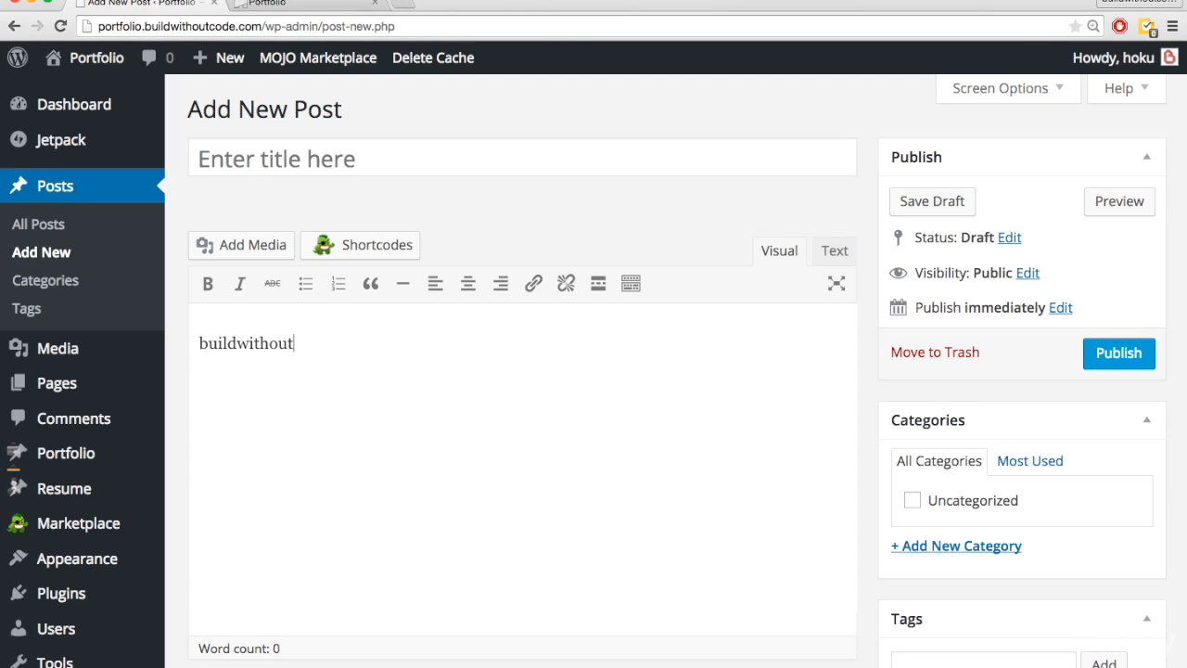
pyautogui.write('code.com')
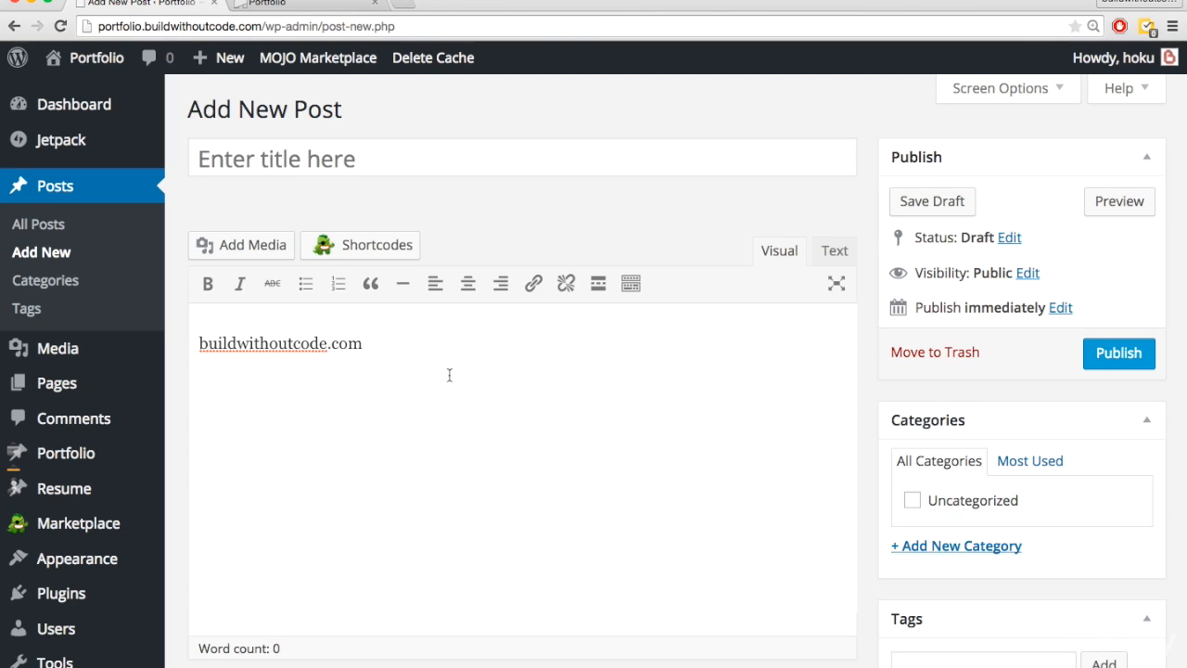
pyautogui.moveTo(373, 342); pyautogui.dragTo(197, 342)
pyautogui.press('super+c')
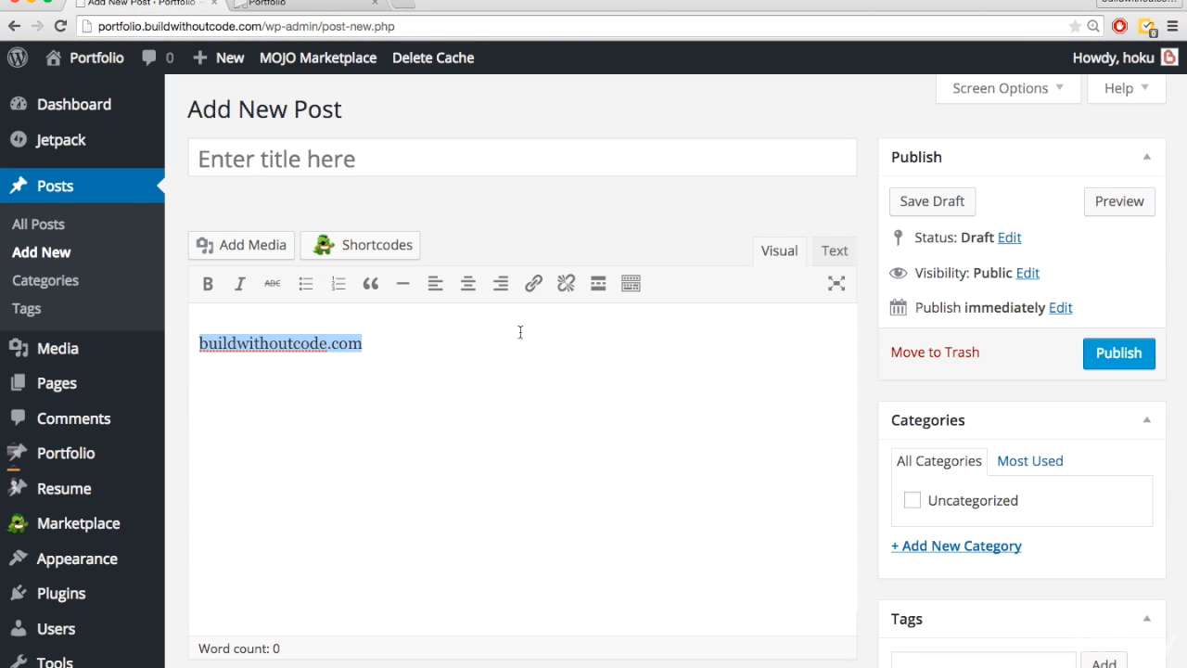
pyautogui.click(533, 284)
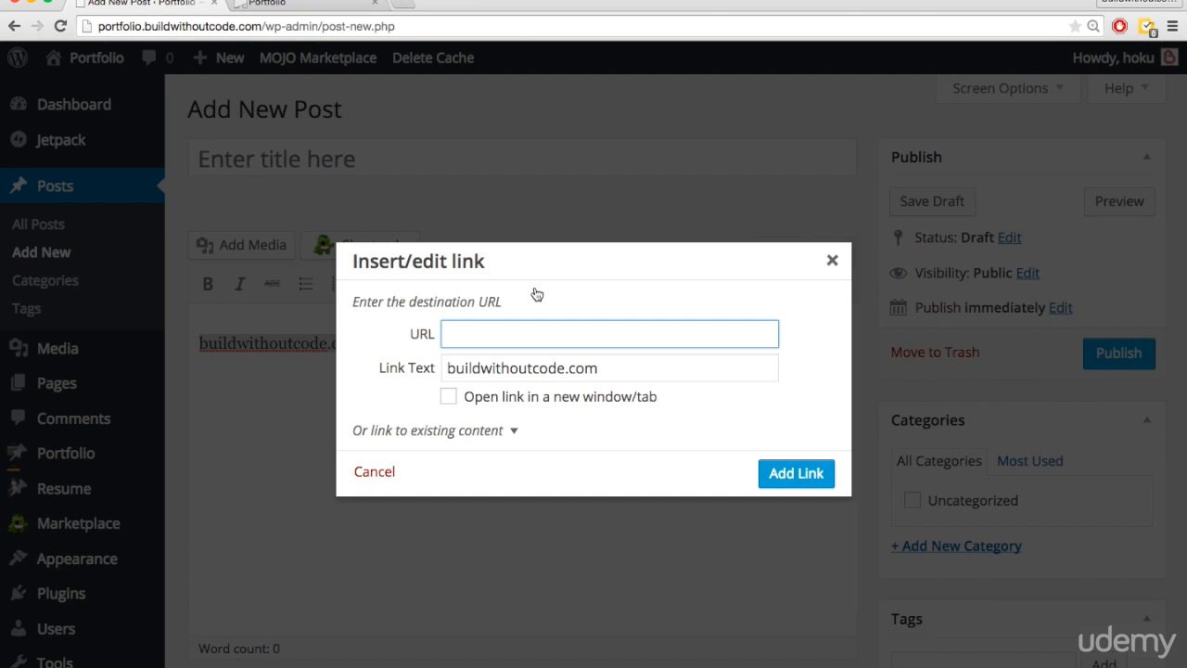
pyautogui.press('super+Tab')
pyautogui.press('super+Tab')
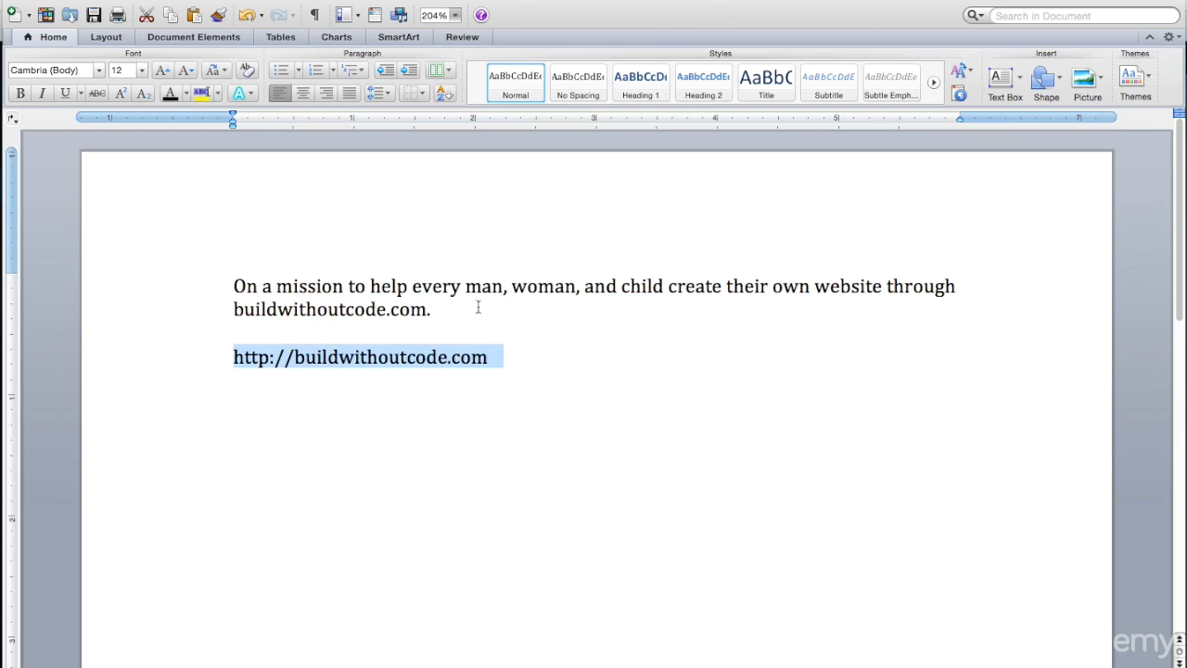
pyautogui.press('super+Tab')
pyautogui.press('super+Tab')
pyautogui.press('super+shift+Tab')
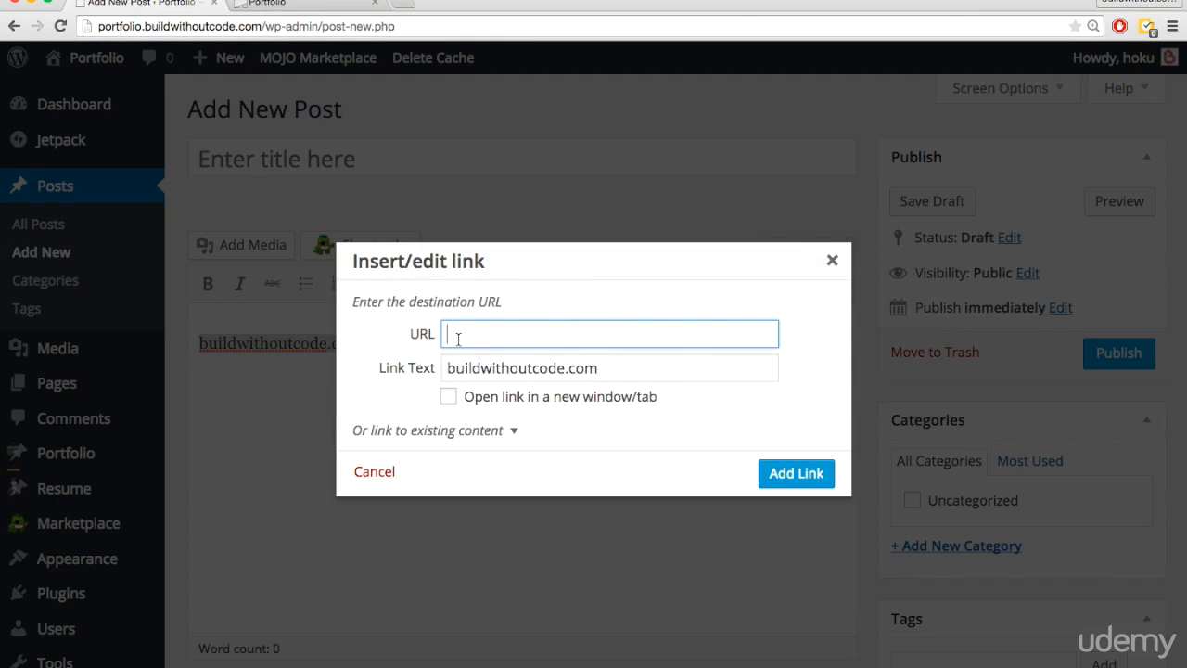
pyautogui.press('super+v')
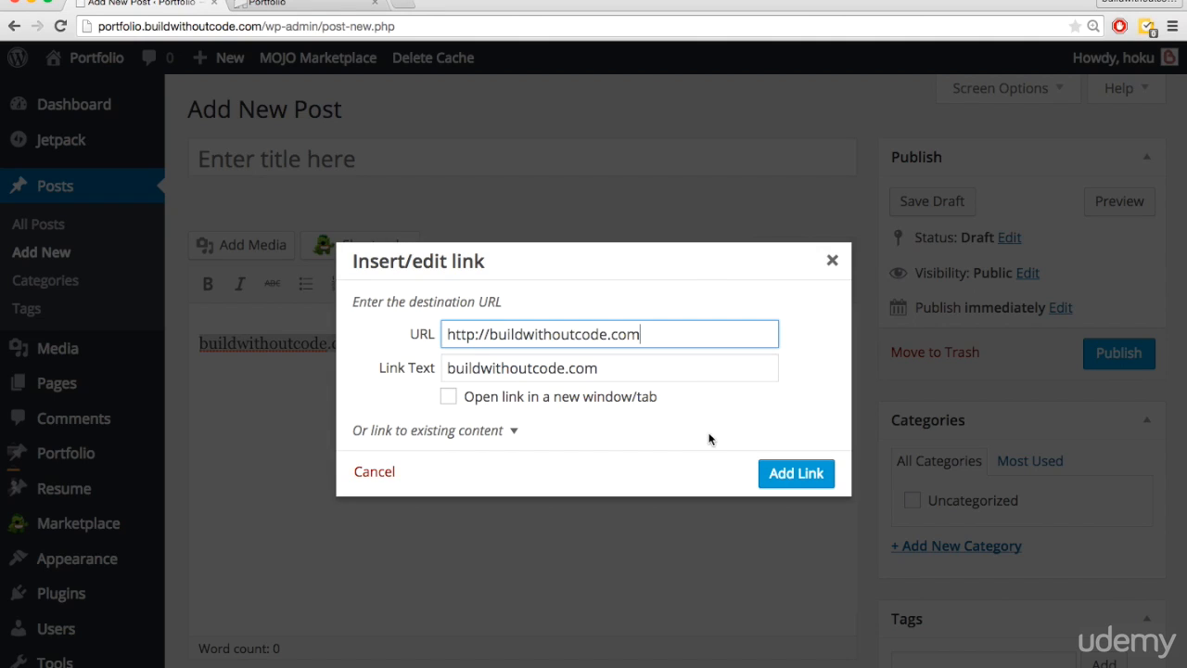
pyautogui.click(799, 475)
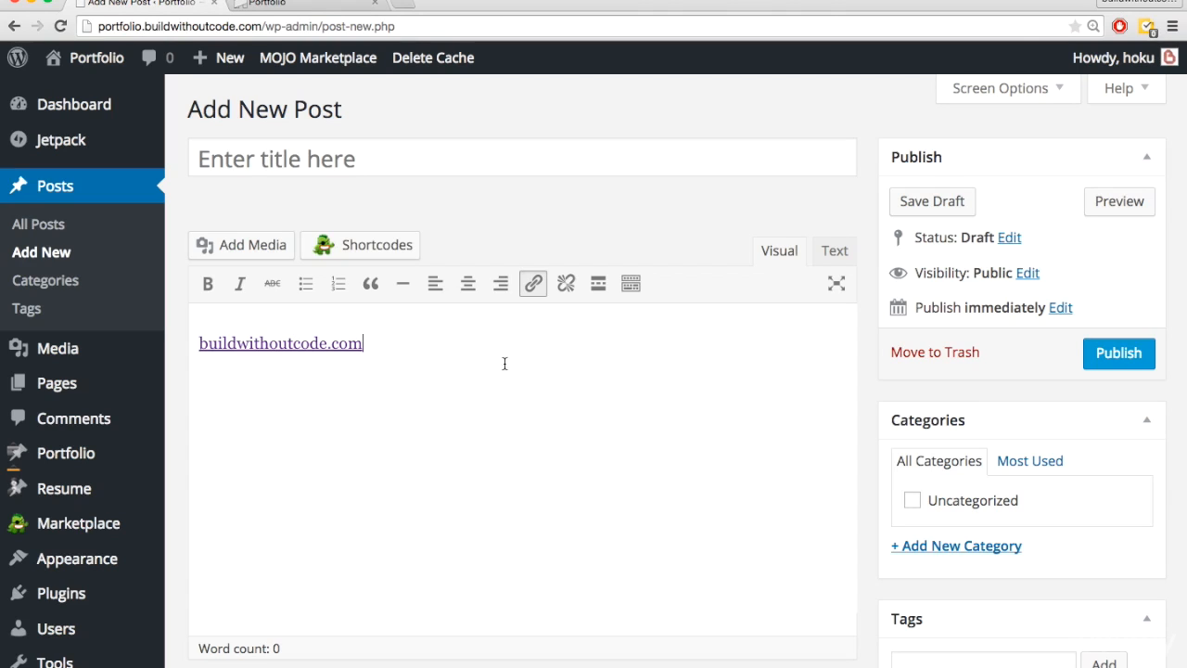
# Show the post's HTML source and copy the complete anchor code for the buildwithoutcode.com link.
pyautogui.click(835, 250)
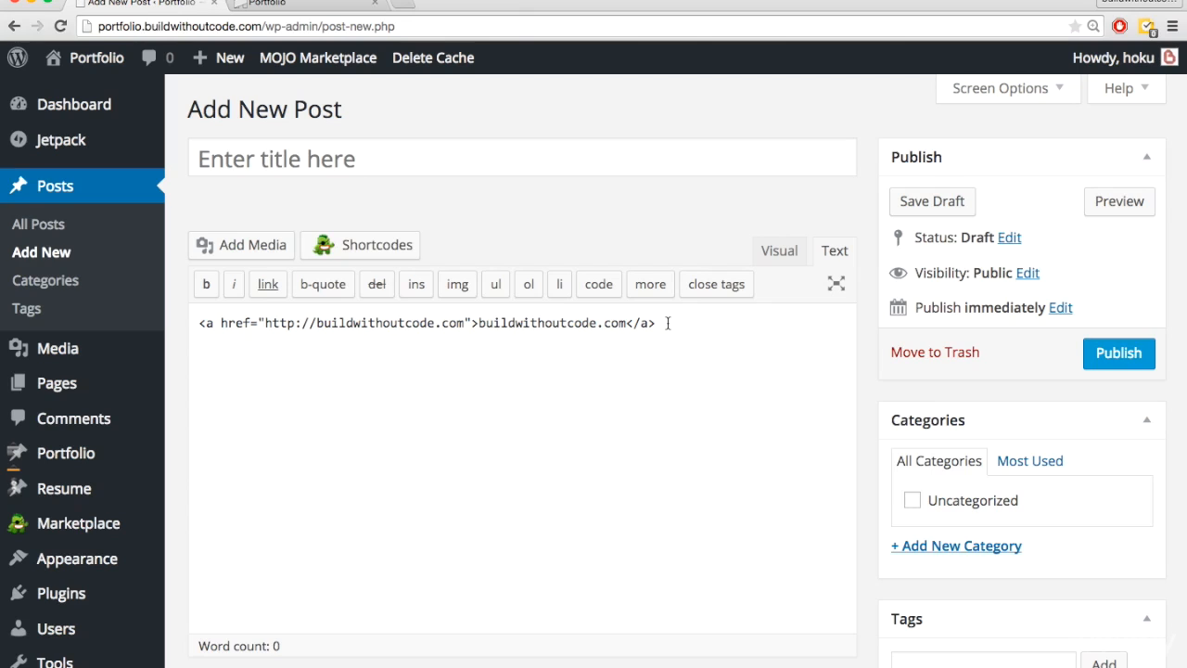
pyautogui.moveTo(667, 323); pyautogui.dragTo(201, 317)
pyautogui.press('super+c')
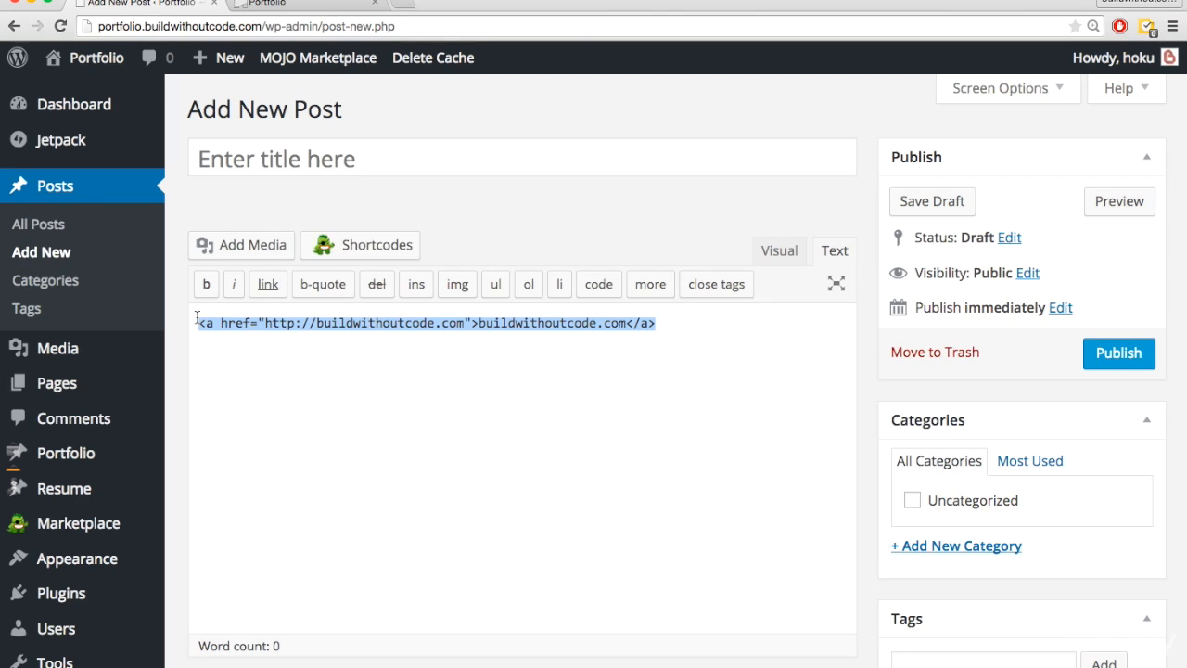
# Return to the theme options, leaving the new post without saving it.
pyautogui.scroll(-2, 75, 642)
pyautogui.click(115, 640)
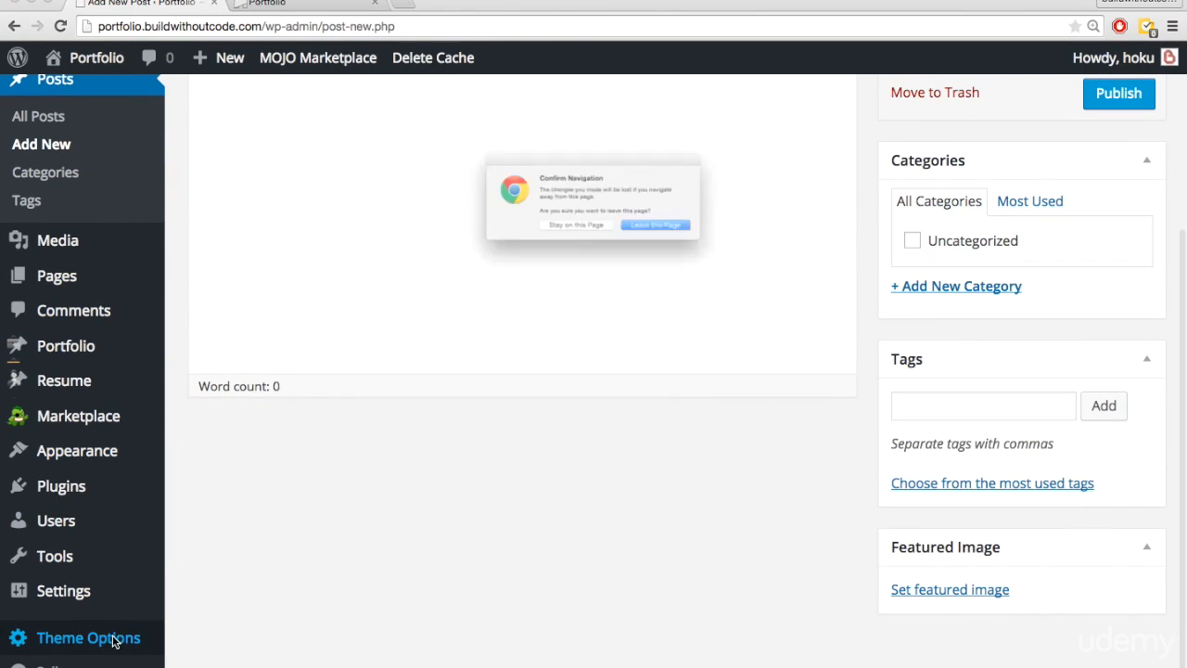
pyautogui.click(691, 242)
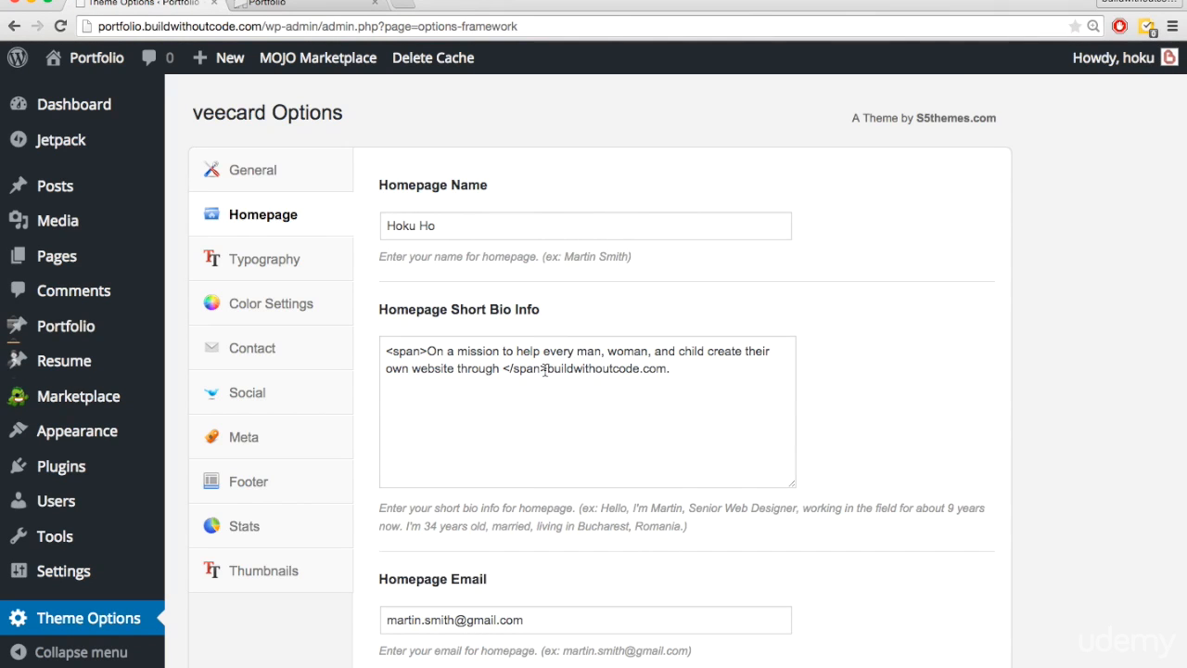
# Replace "buildwithoutcode.com" after the closing span tag in the short bio with the copied anchor code and save the options.
pyautogui.moveTo(546, 369); pyautogui.dragTo(664, 373)
pyautogui.press('BackSpace')
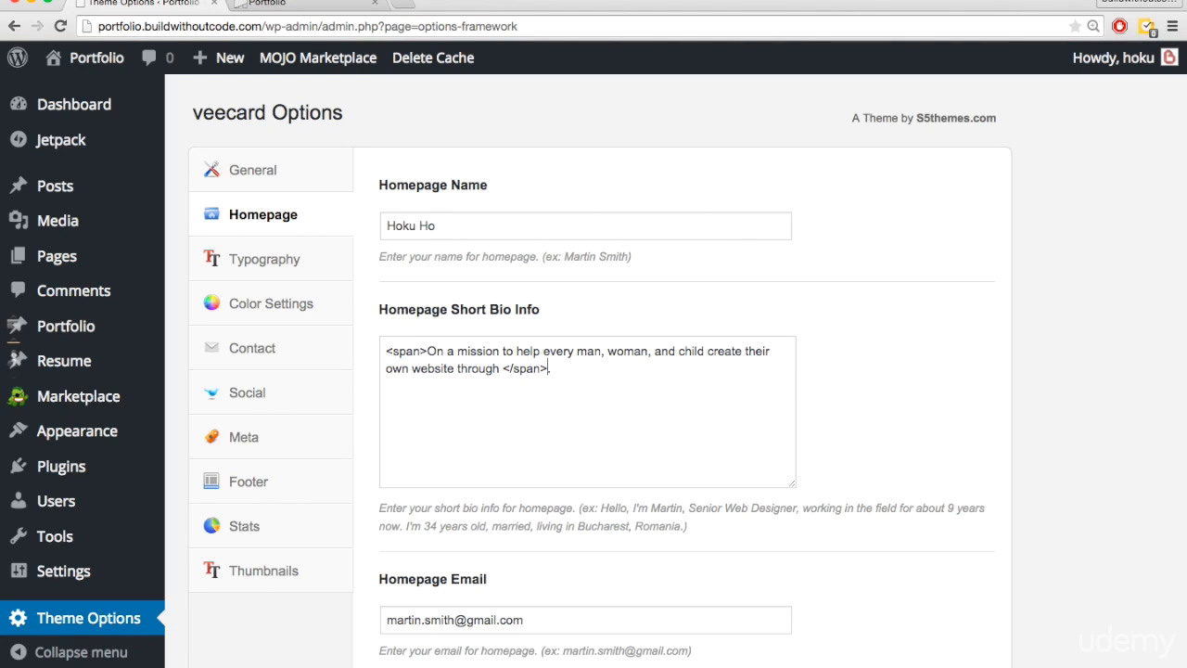
pyautogui.press('super+v')
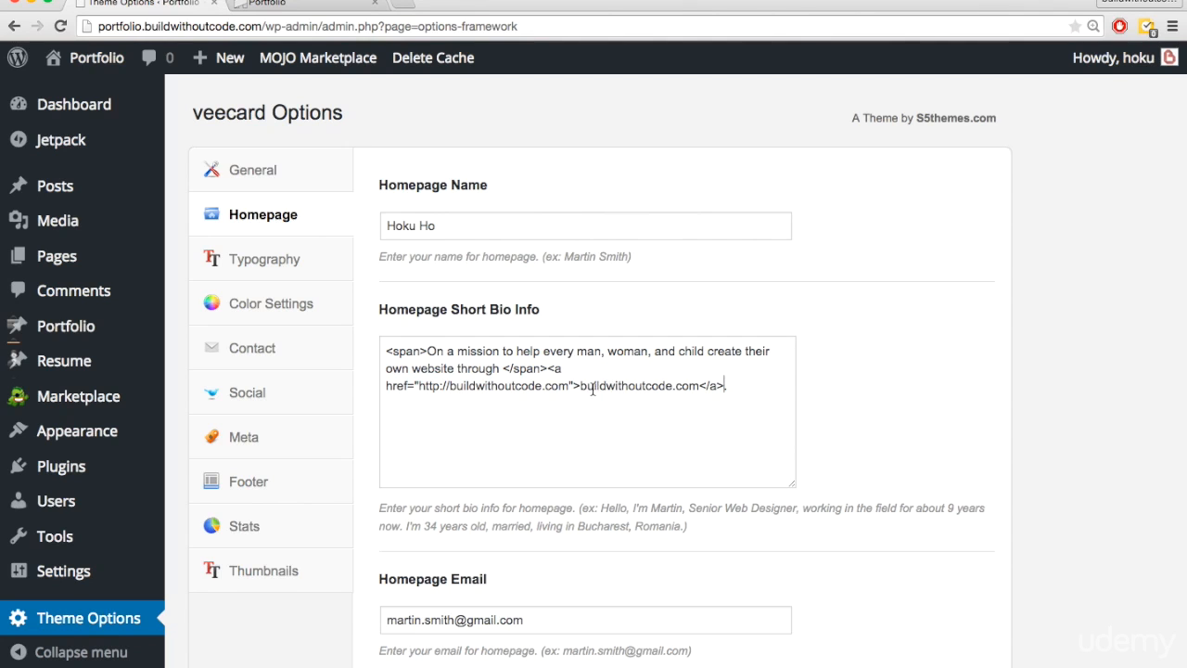
pyautogui.scroll(-10, 697, 417)
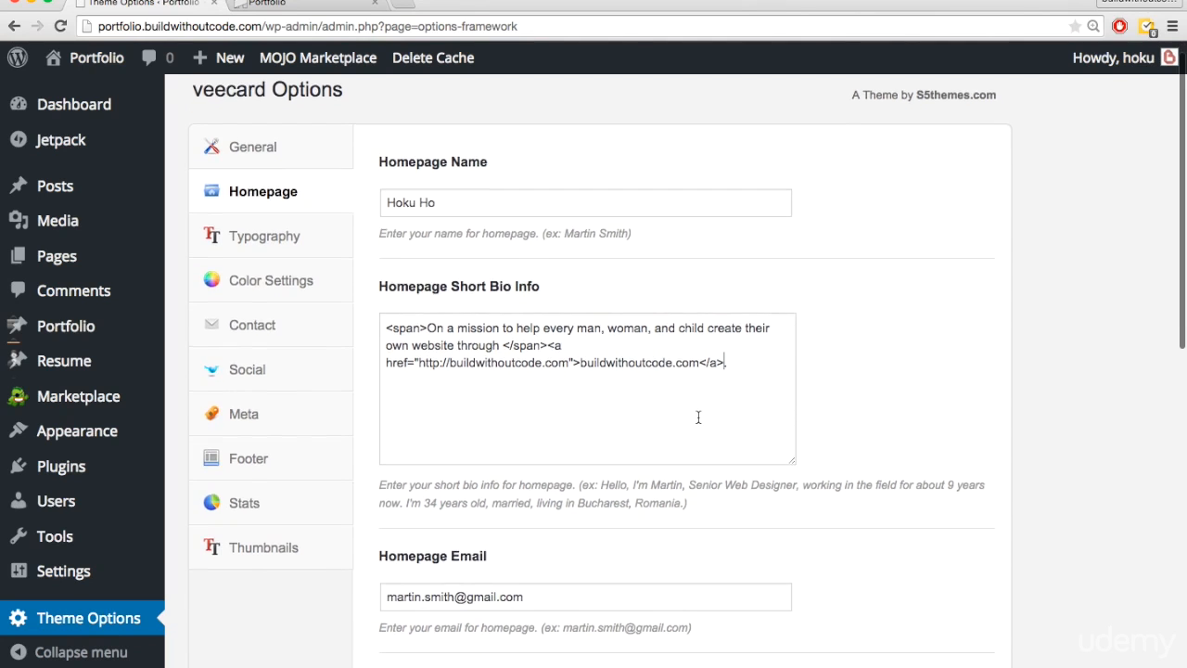
pyautogui.click(913, 601)
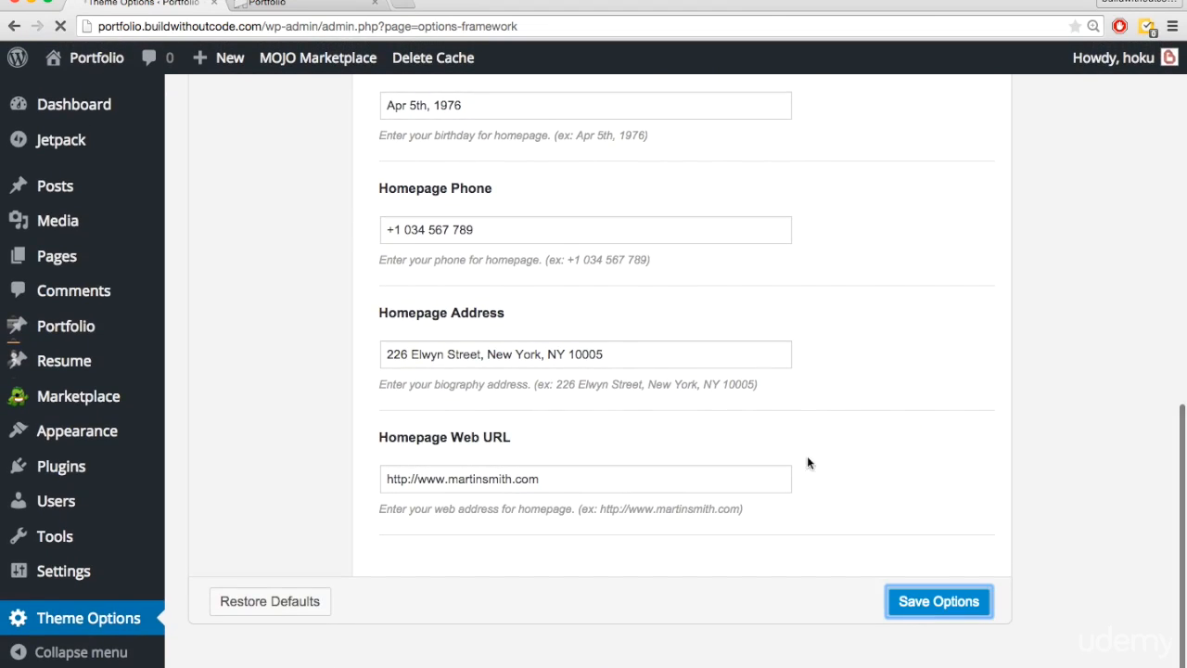
# Reload the live portfolio page and test the buildwithoutcode.com link in the bio.
pyautogui.click(288, 4)
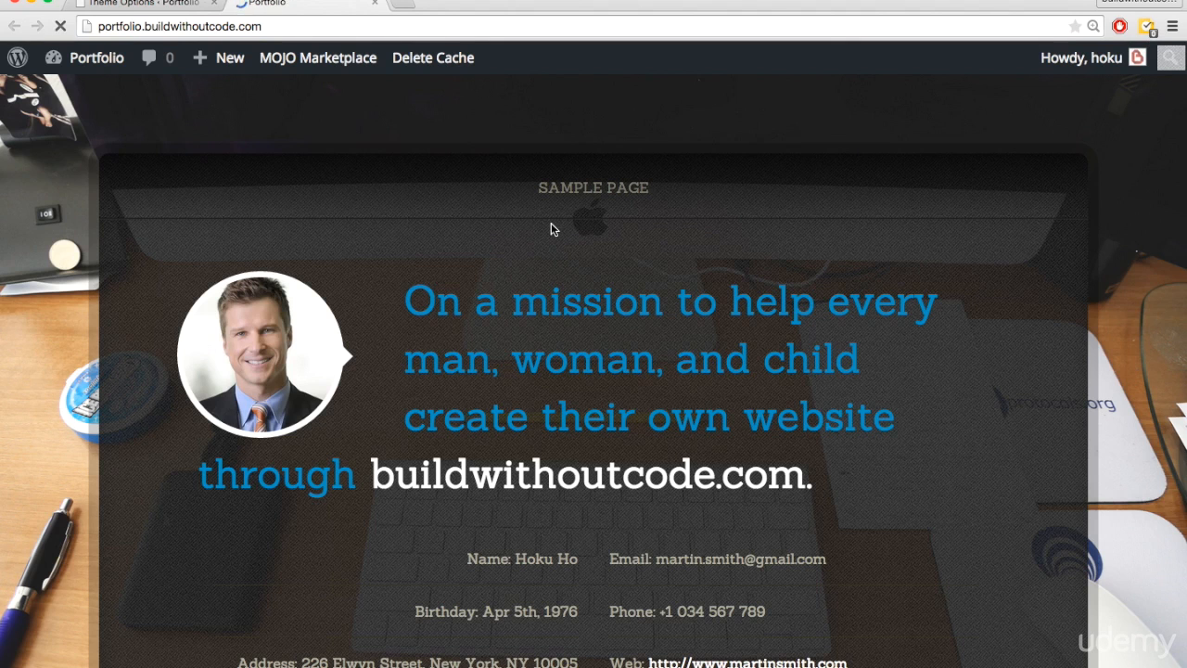
pyautogui.press('super+r')
pyautogui.click(554, 479)
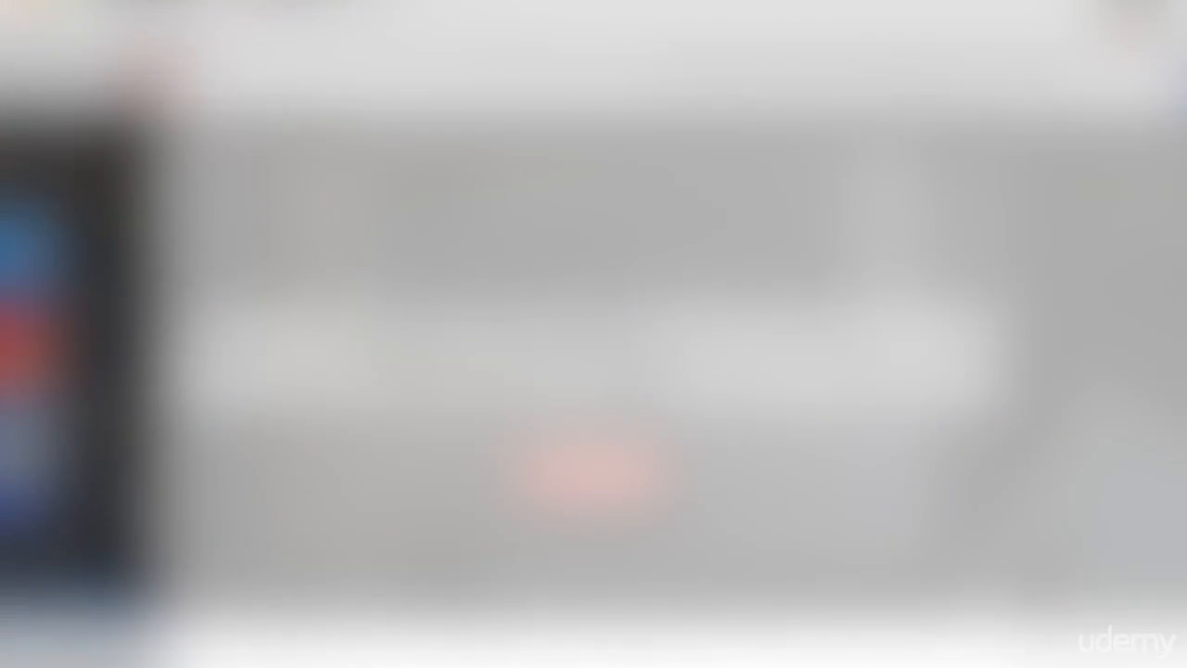
# Replace the sample homepage email in the theme options with the site owner's email address.
pyautogui.scroll(-8, 908, 381)
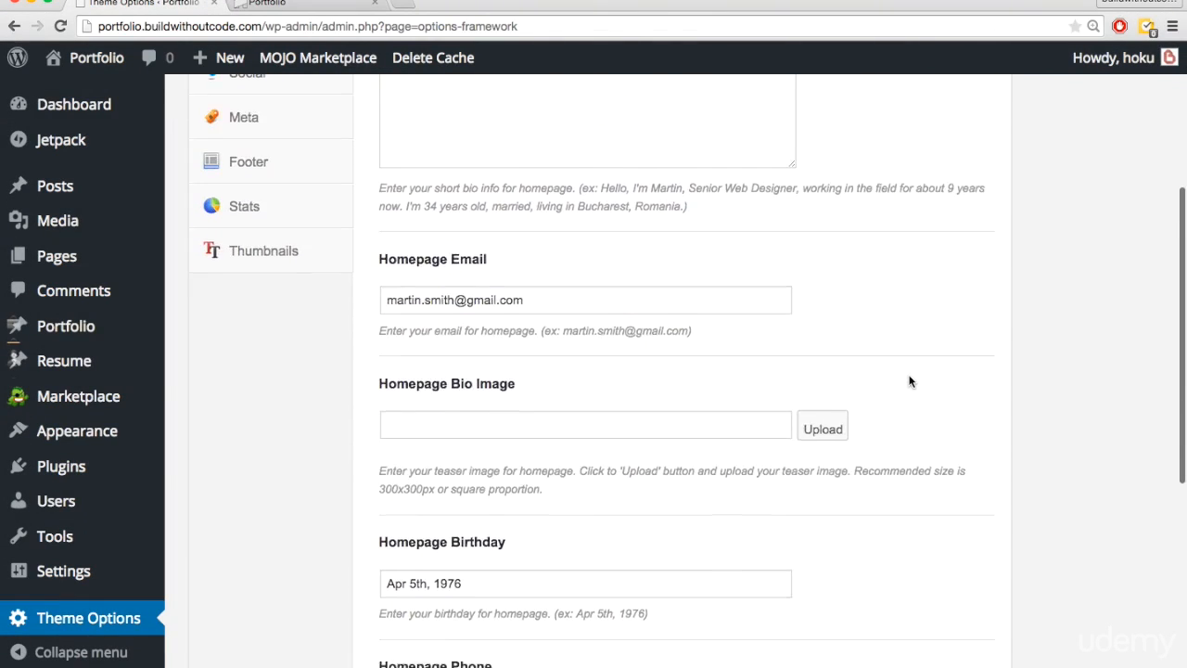
pyautogui.tripleClick(474, 220)
pyautogui.write('hel')
pyautogui.press('Down')
pyautogui.press('Return')
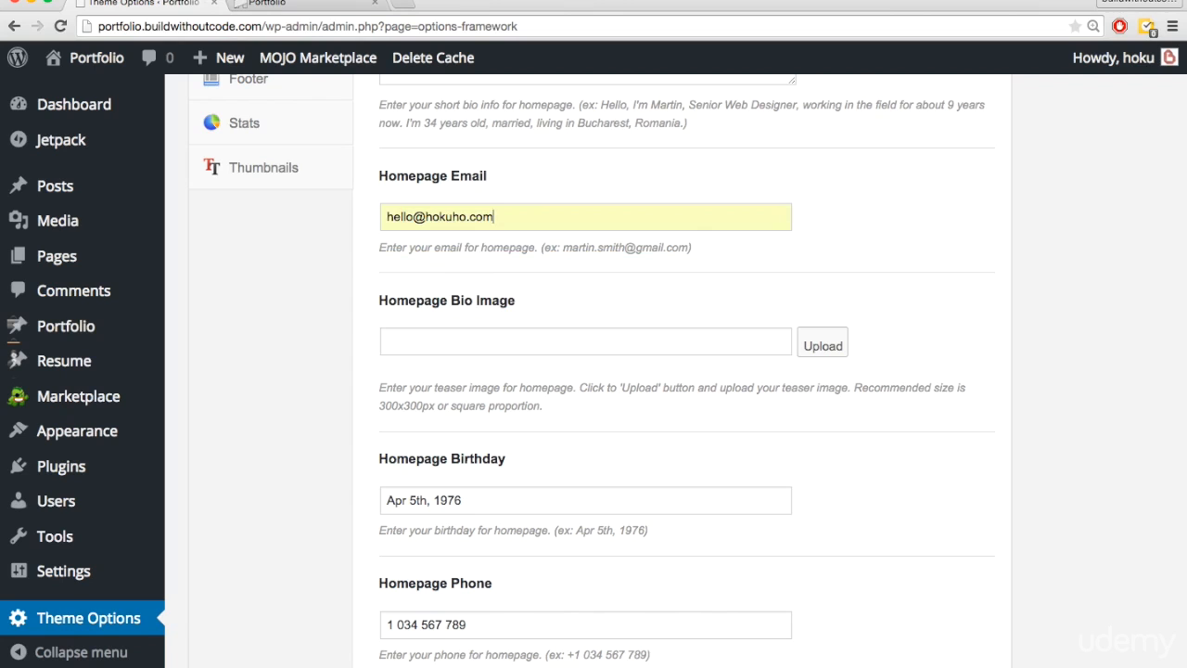
# Upload the owner's portrait JPG from the computer for the homepage bio image.
pyautogui.scroll(-2, 812, 291)
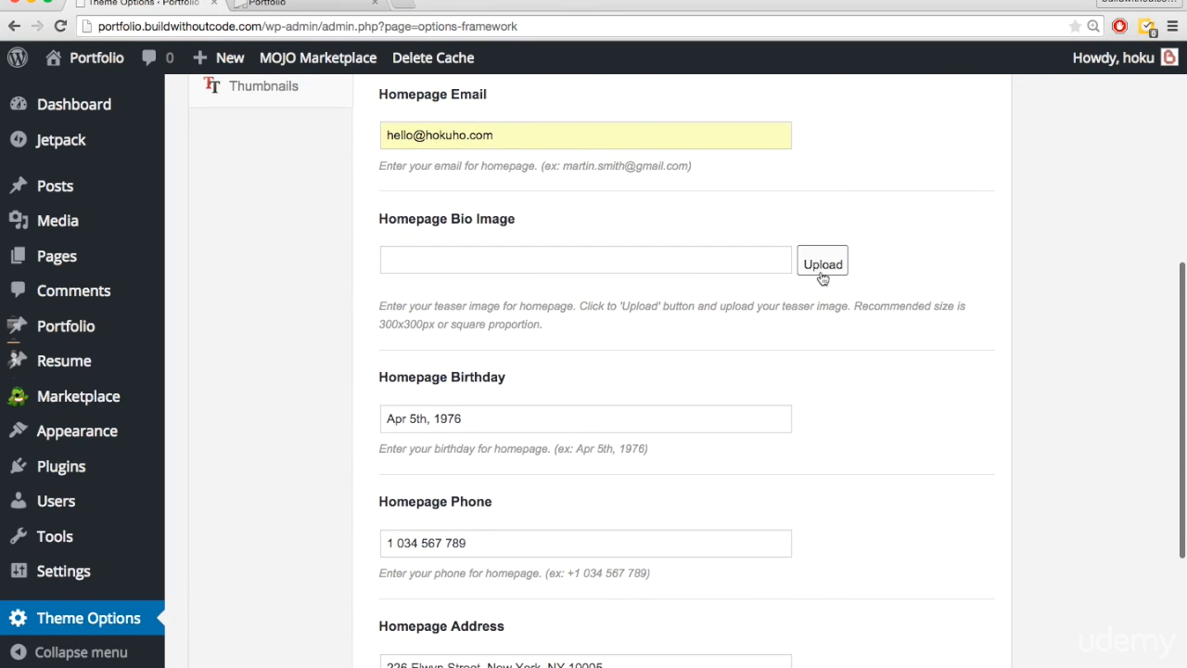
pyautogui.click(823, 267)
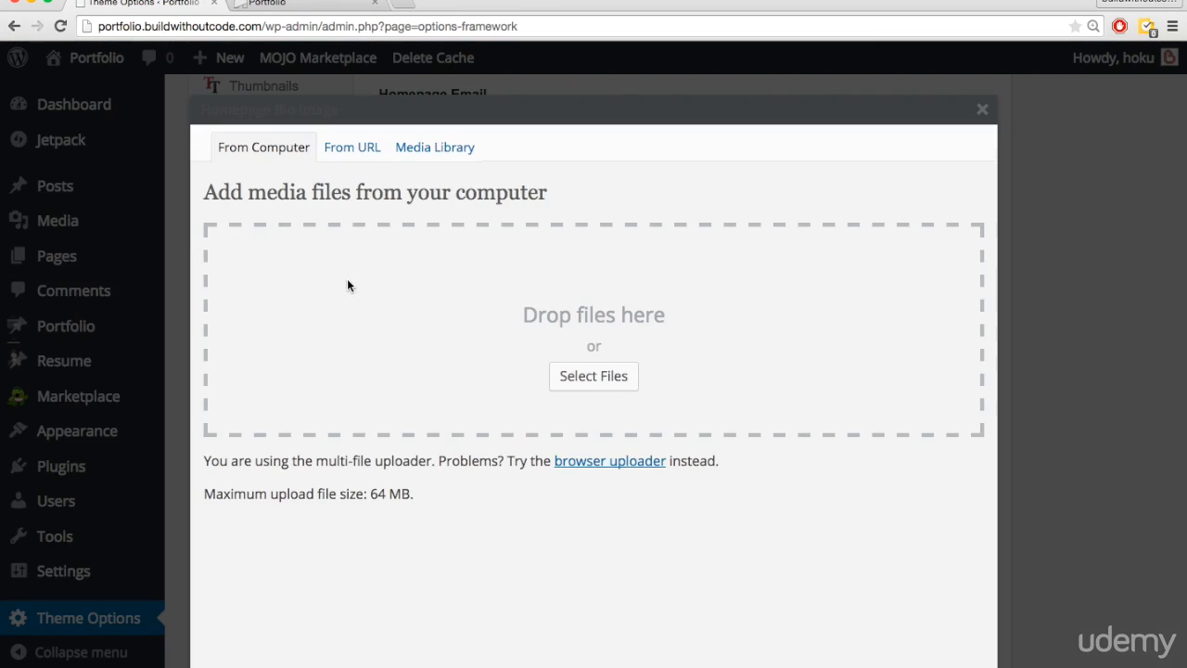
pyautogui.click(592, 383)
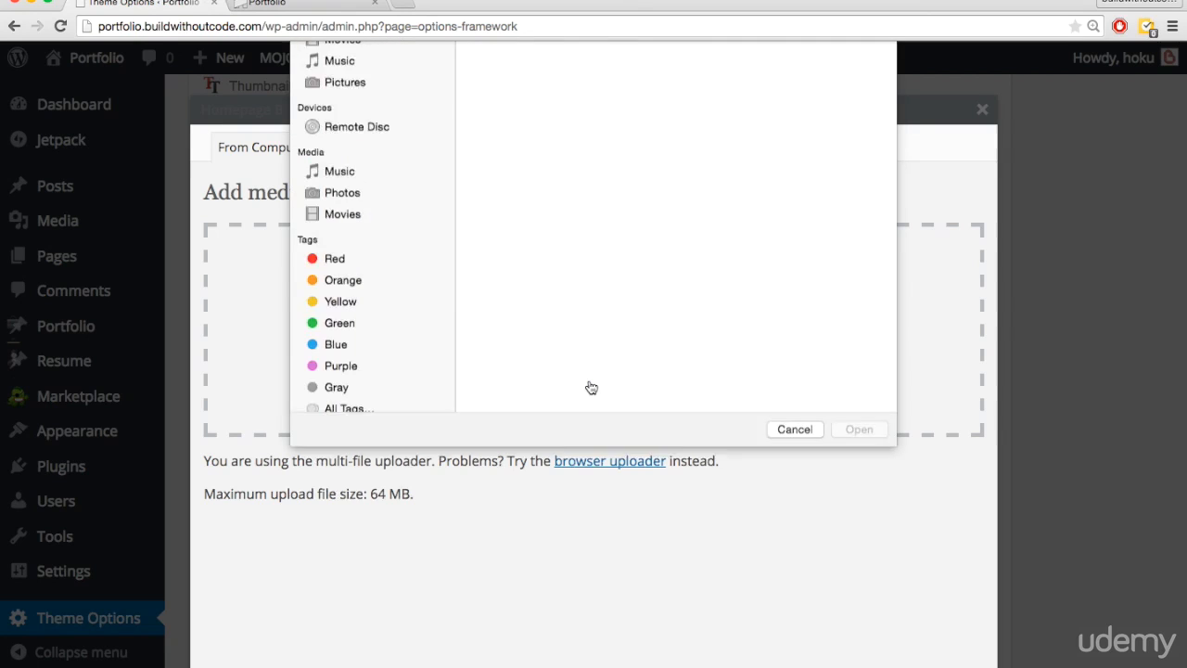
pyautogui.doubleClick(812, 121)
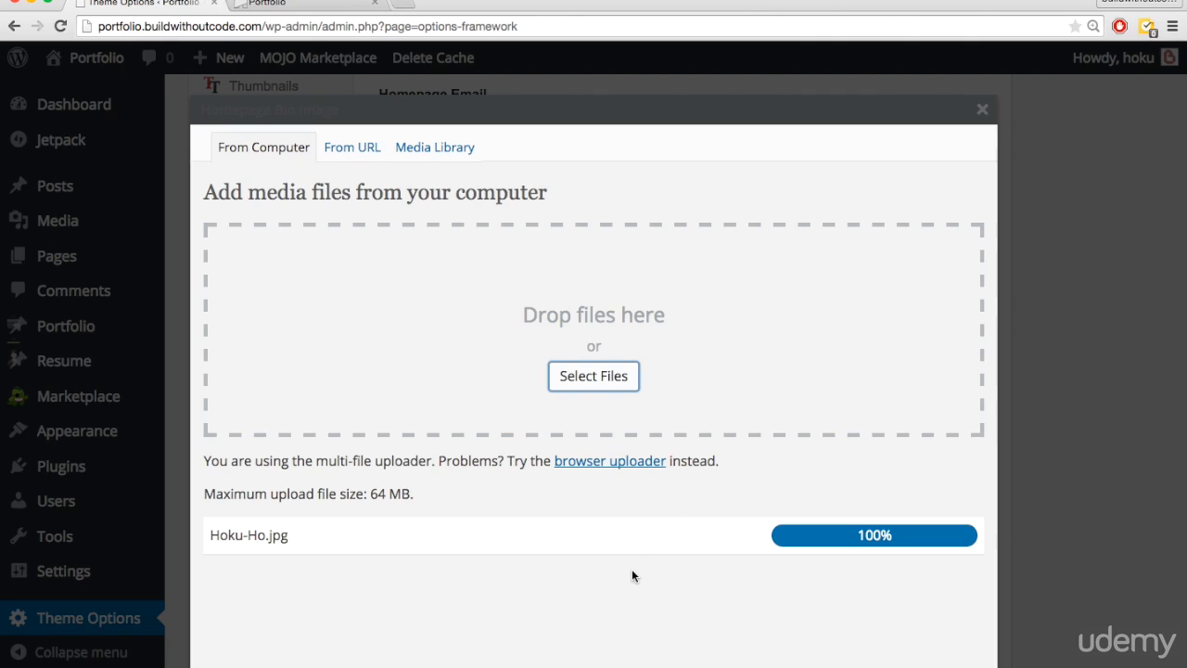
# Insert the uploaded portrait at Medium (300 × 300) size as the homepage bio image.
pyautogui.scroll(-10, 631, 576)
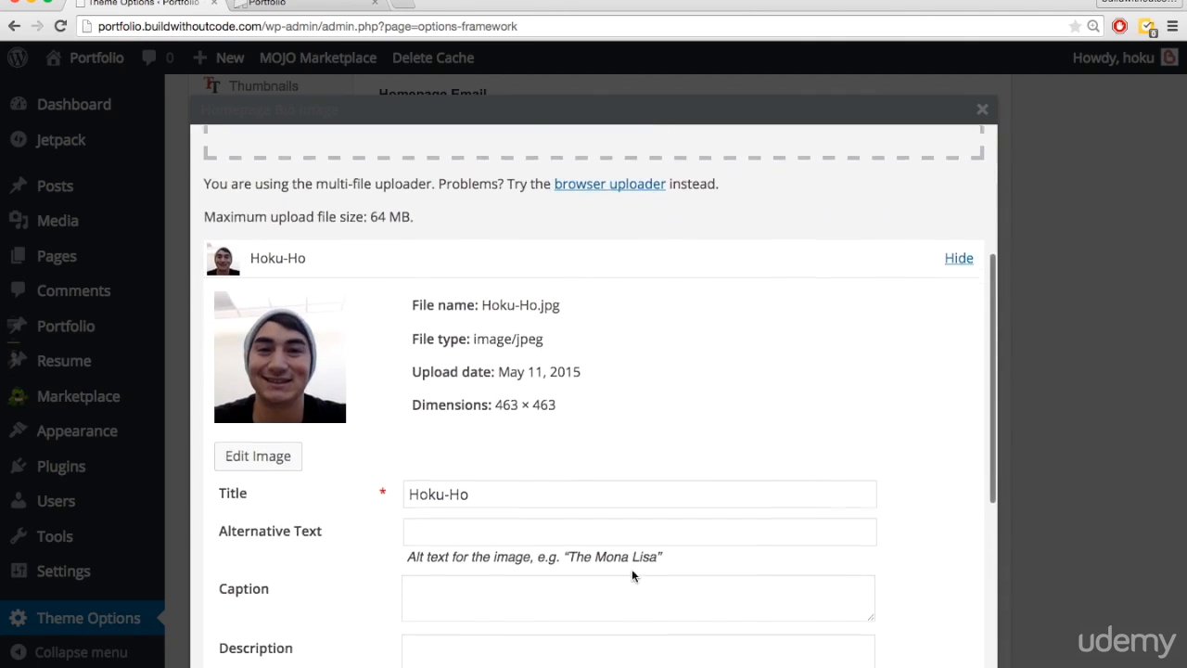
pyautogui.click(466, 561)
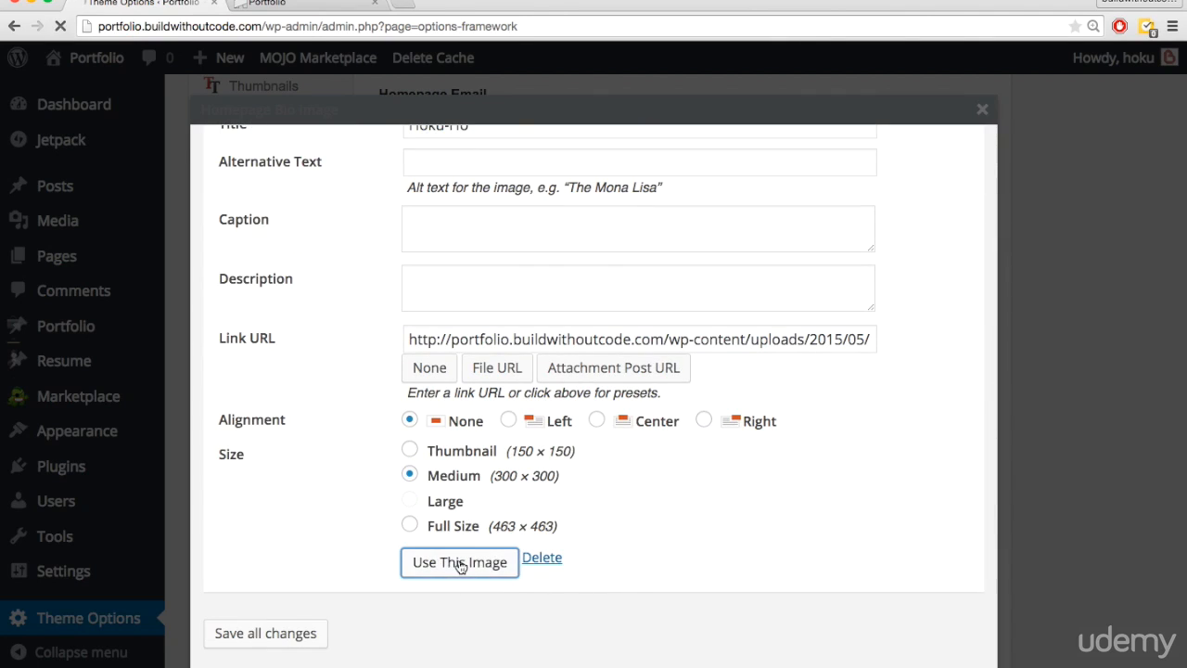
pyautogui.scroll(-3, 891, 455)
pyautogui.scroll(-1, 892, 457)
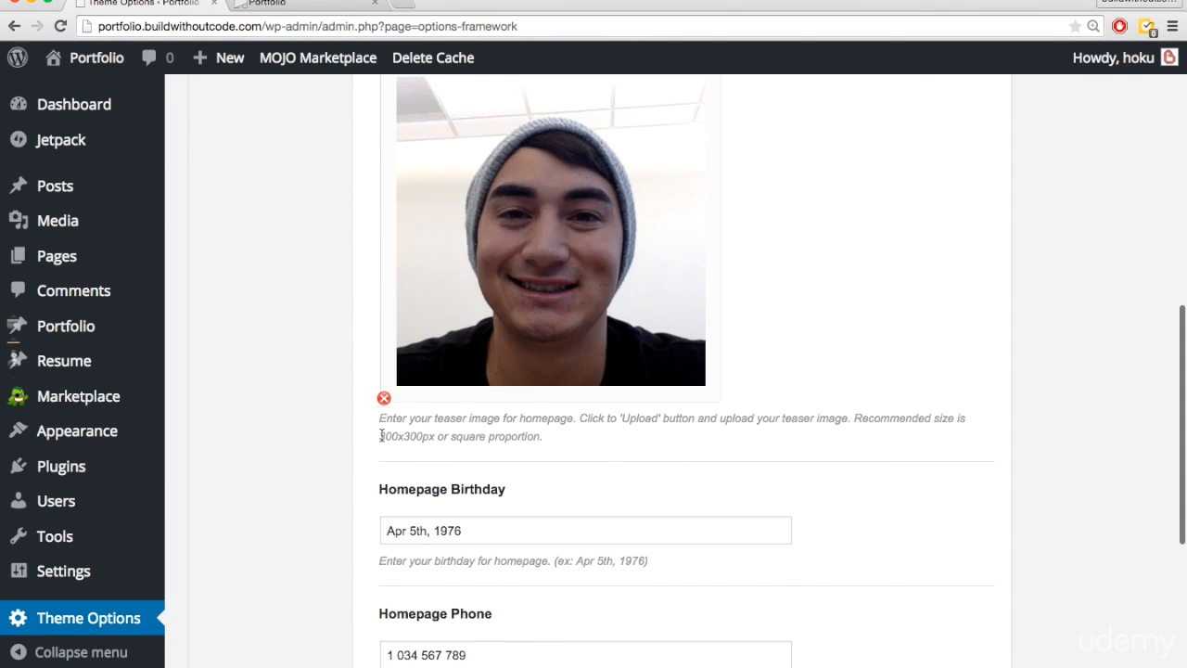
# Examine the recommended size and proportion noted beneath the homepage bio image.
pyautogui.moveTo(380, 435); pyautogui.dragTo(434, 435)
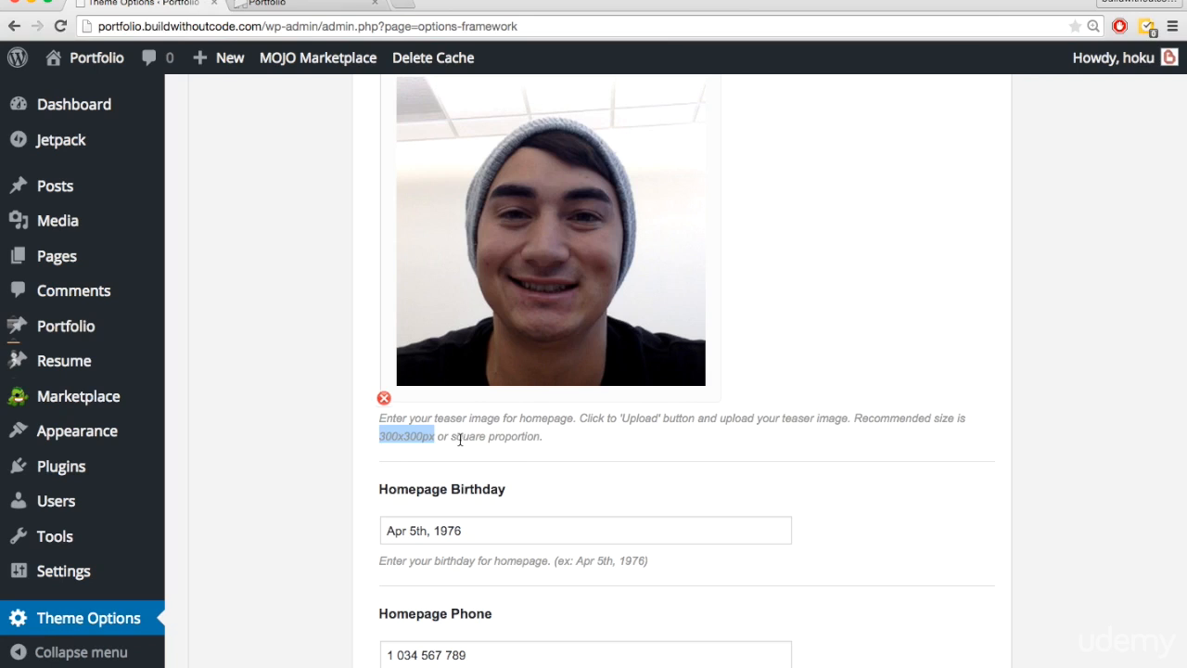
pyautogui.moveTo(451, 437); pyautogui.dragTo(484, 436)
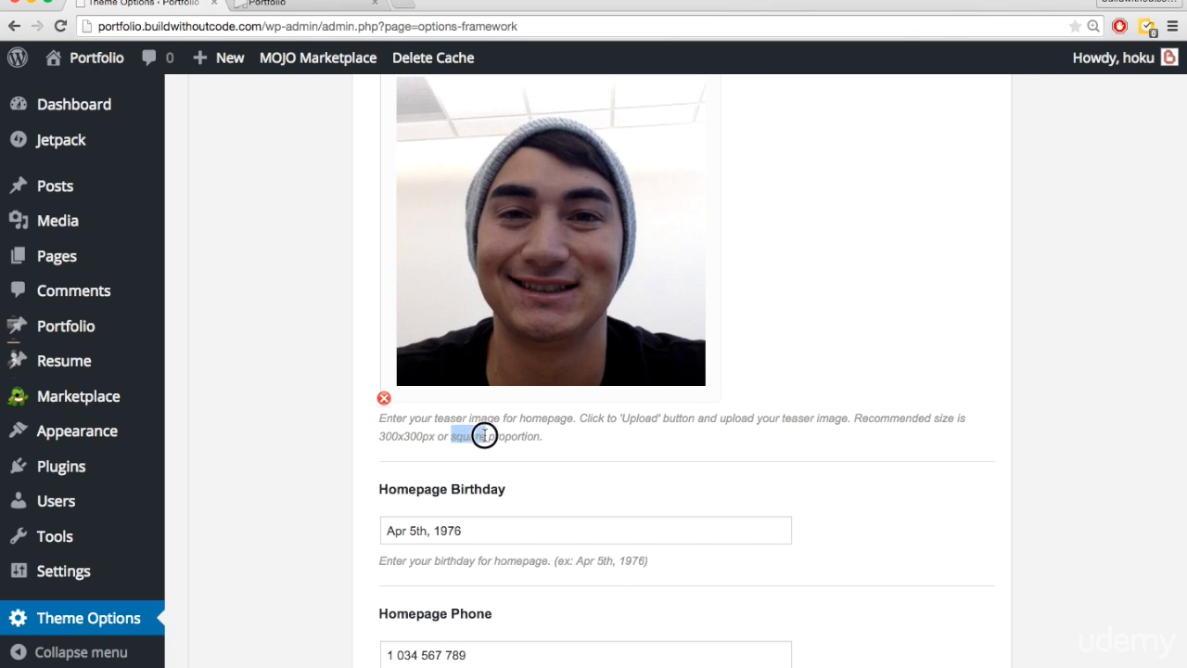
pyautogui.click(566, 448)
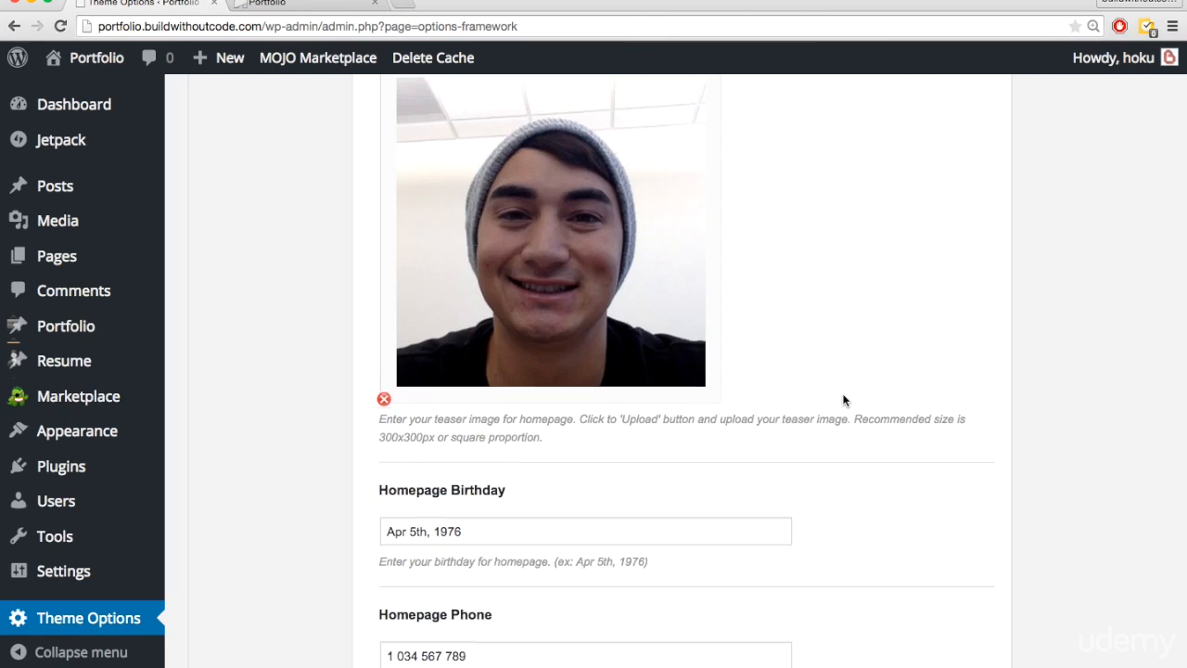
pyautogui.scroll(3, 843, 400)
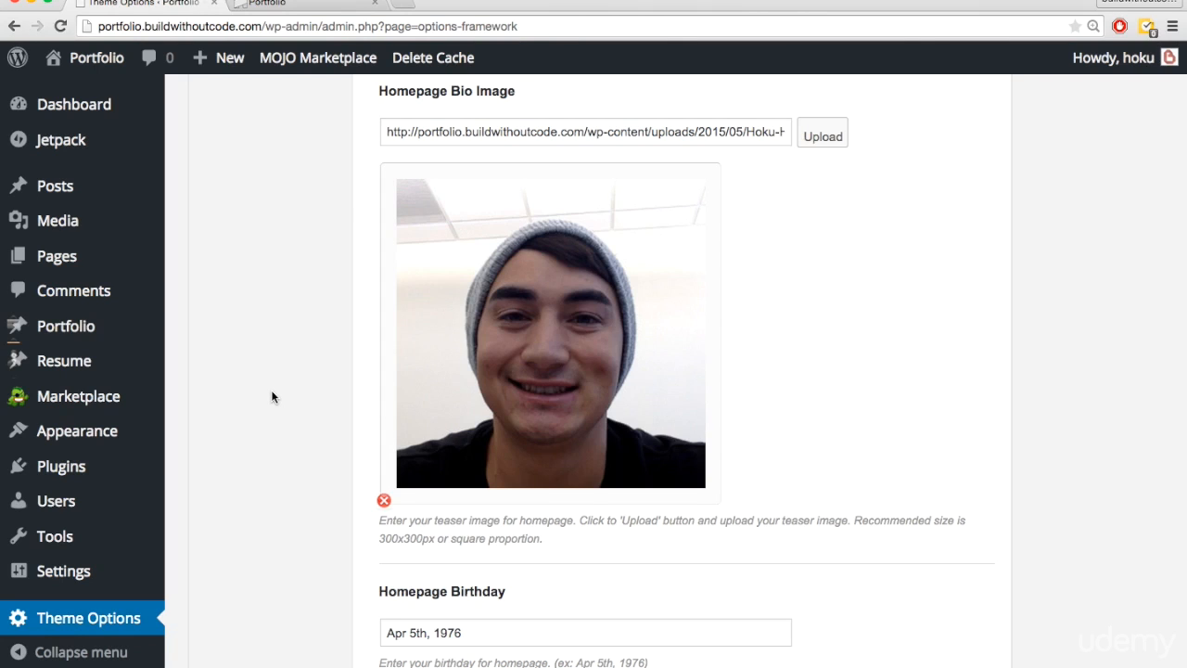
# Clear the sample homepage birthday and phone values.
pyautogui.scroll(-1, 272, 396)
pyautogui.scroll(-5, 271, 396)
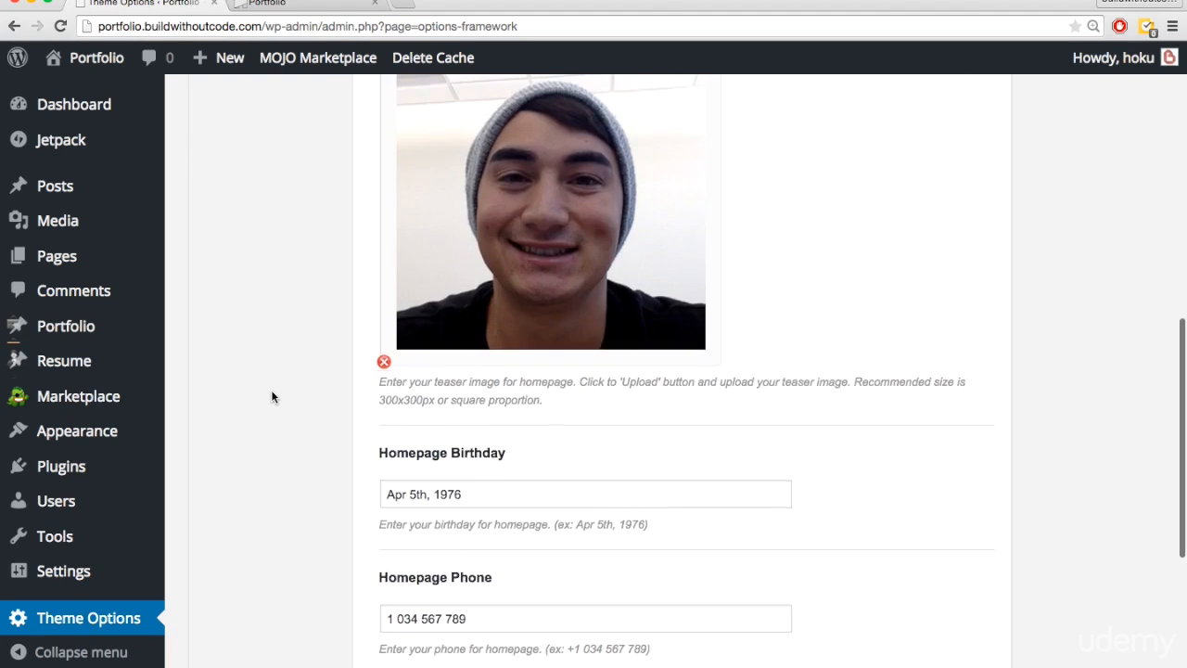
pyautogui.scroll(-3, 272, 396)
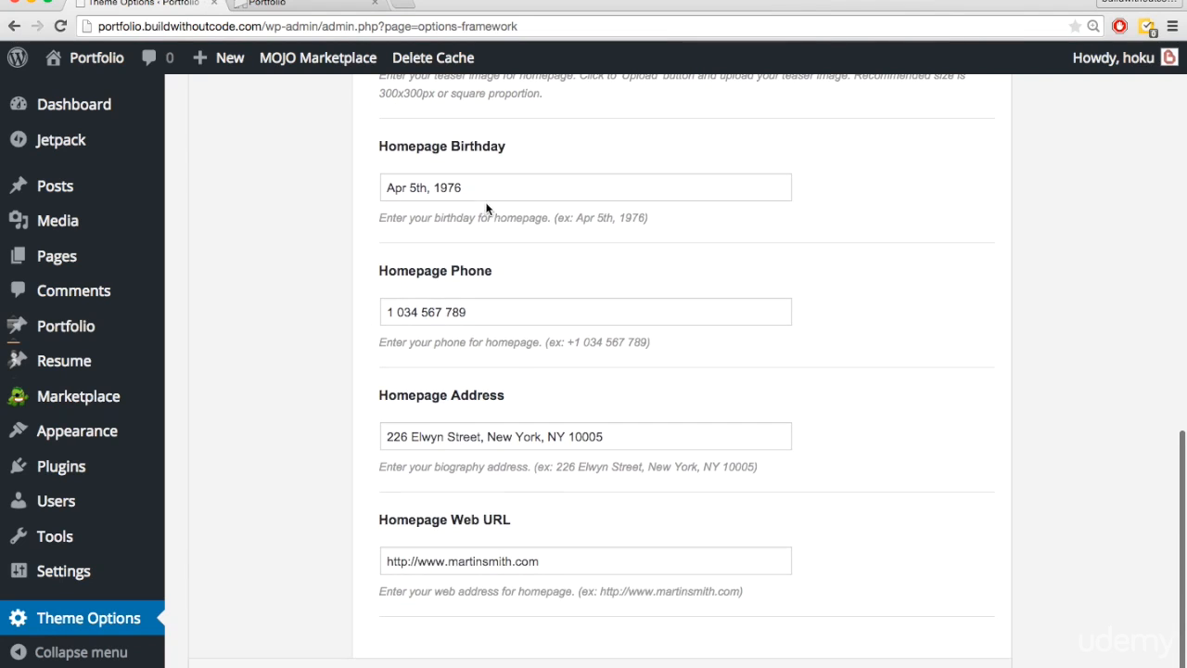
pyautogui.tripleClick(457, 189)
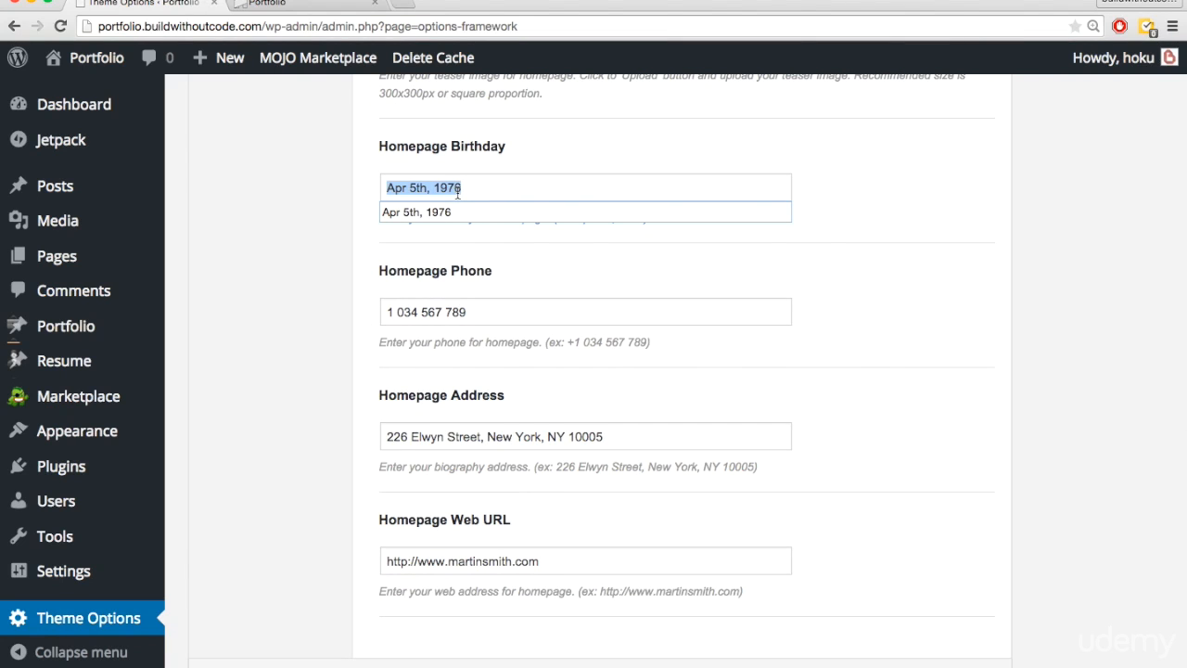
pyautogui.press('BackSpace')
pyautogui.tripleClick(446, 312)
pyautogui.press('BackSpace')
# Replace the sample homepage address with the site owner's city and state.
pyautogui.tripleClick(469, 437)
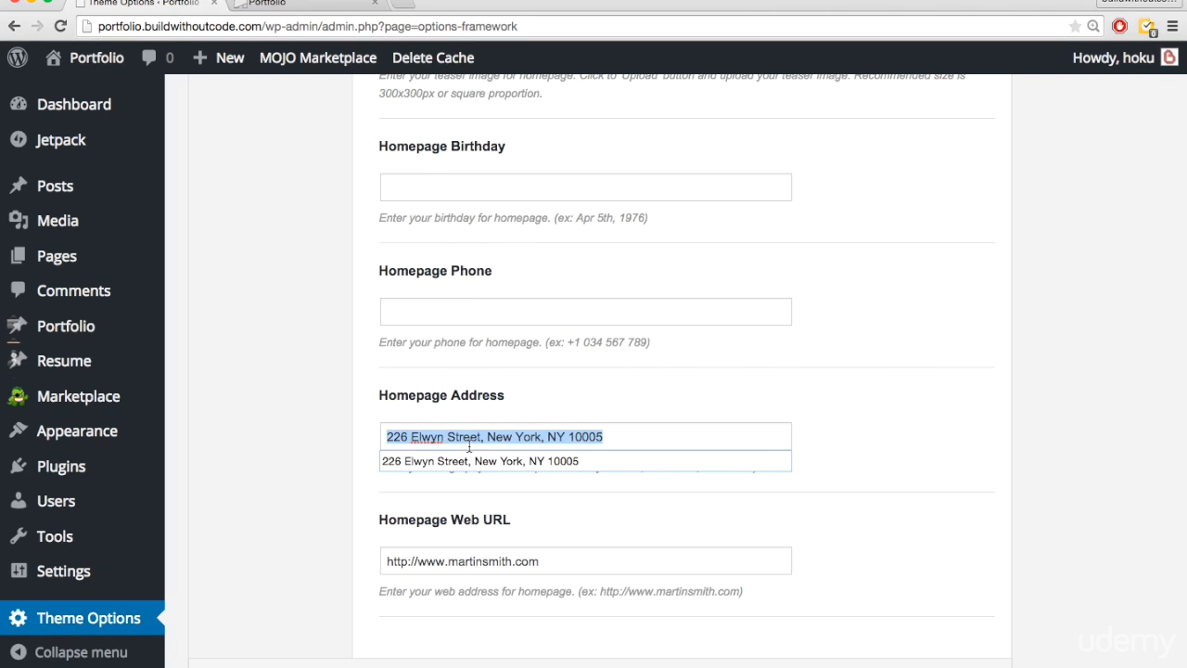
pyautogui.write('Prov')
pyautogui.press('Down')
pyautogui.press('Return')
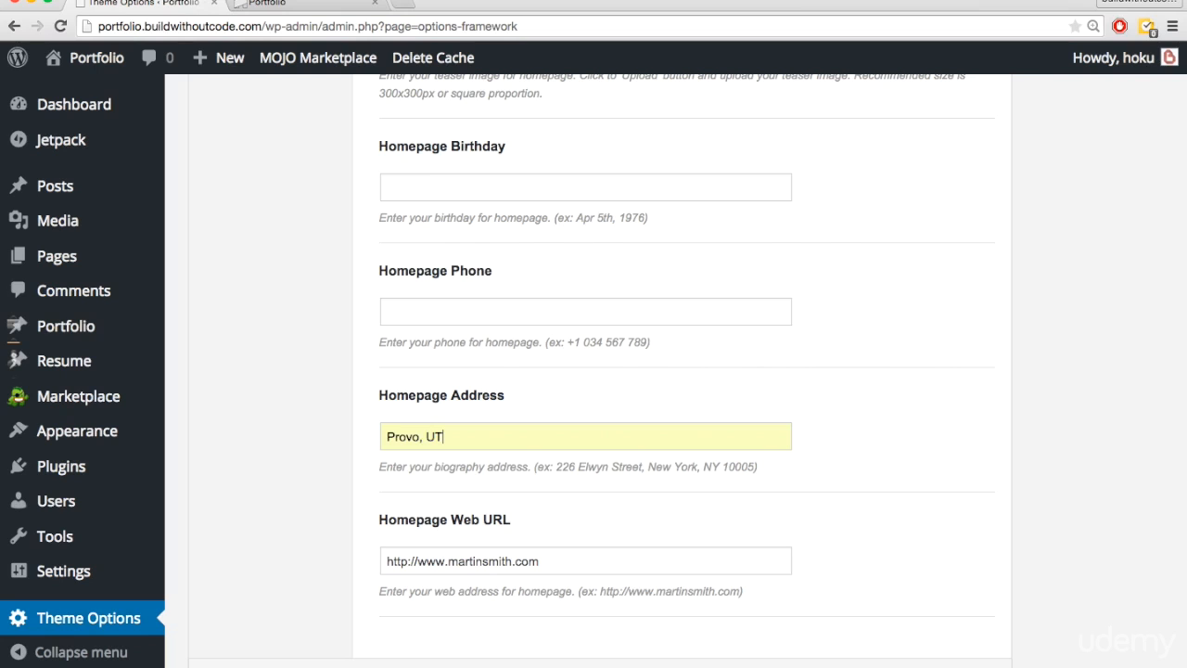
pyautogui.scroll(-2, 443, 542)
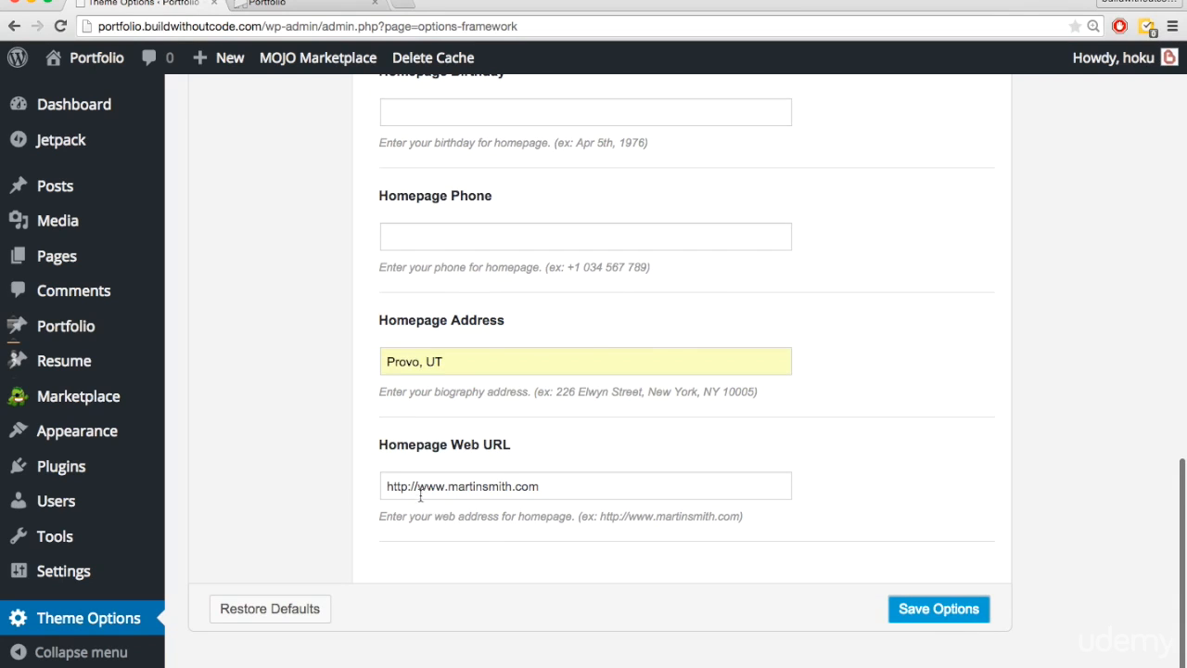
pyautogui.moveTo(417, 489); pyautogui.dragTo(556, 488)
pyautogui.press('BackSpace')
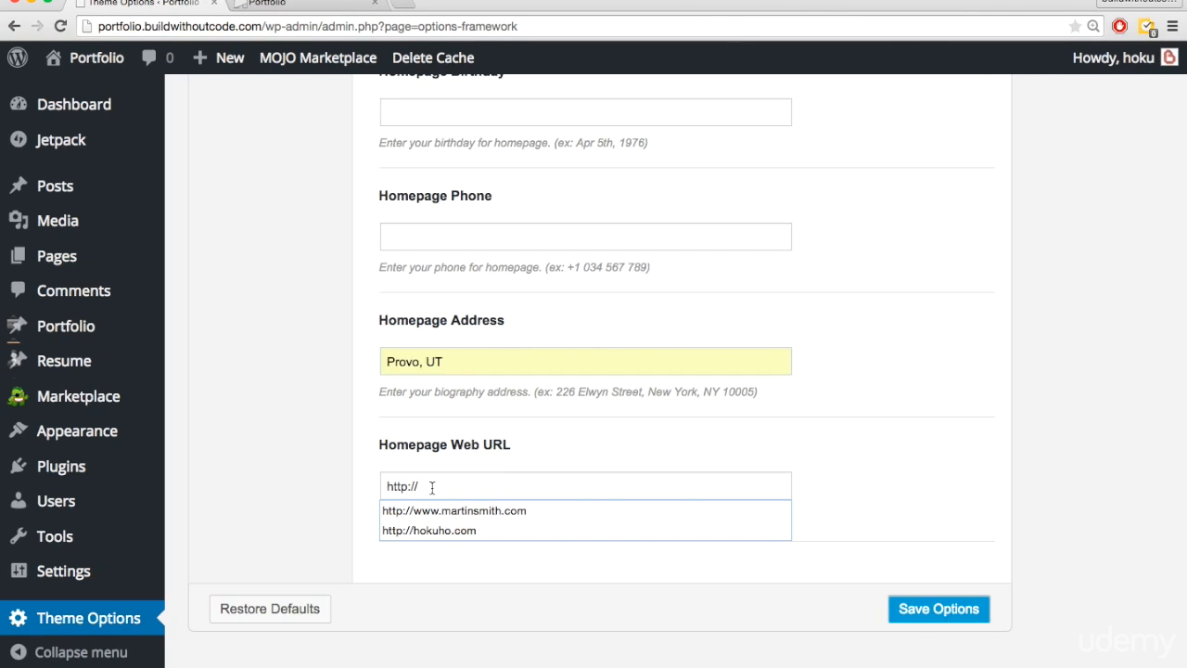
pyautogui.write('hoku')
pyautogui.press('Down')
pyautogui.press('Return')
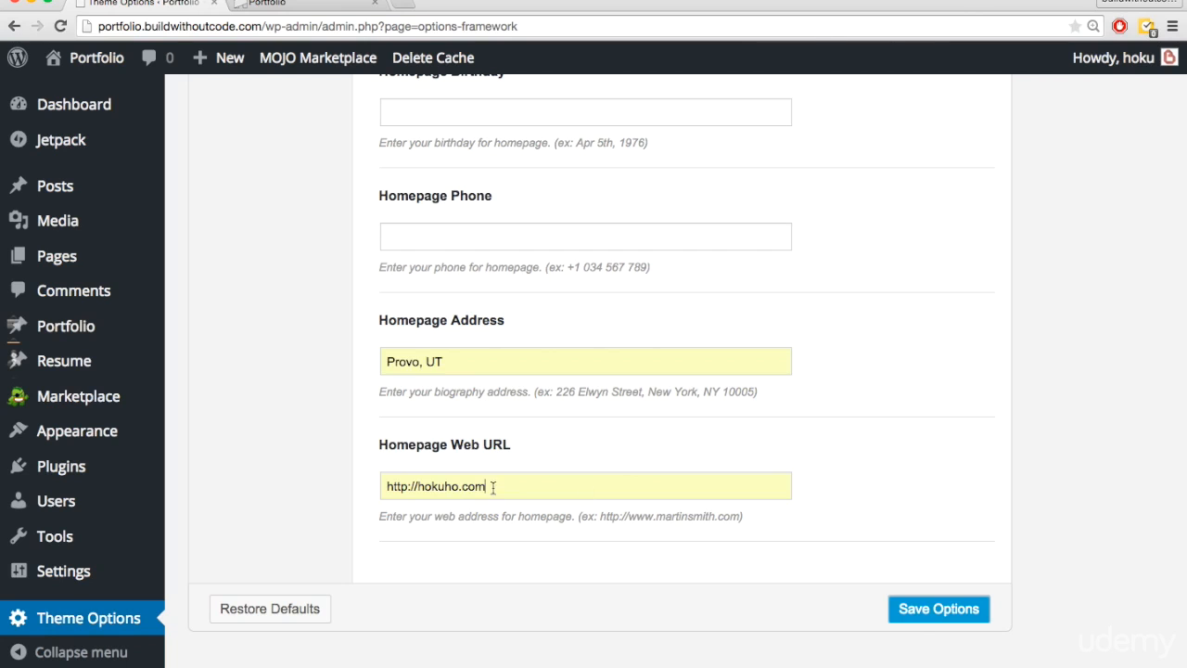
pyautogui.click(902, 606)
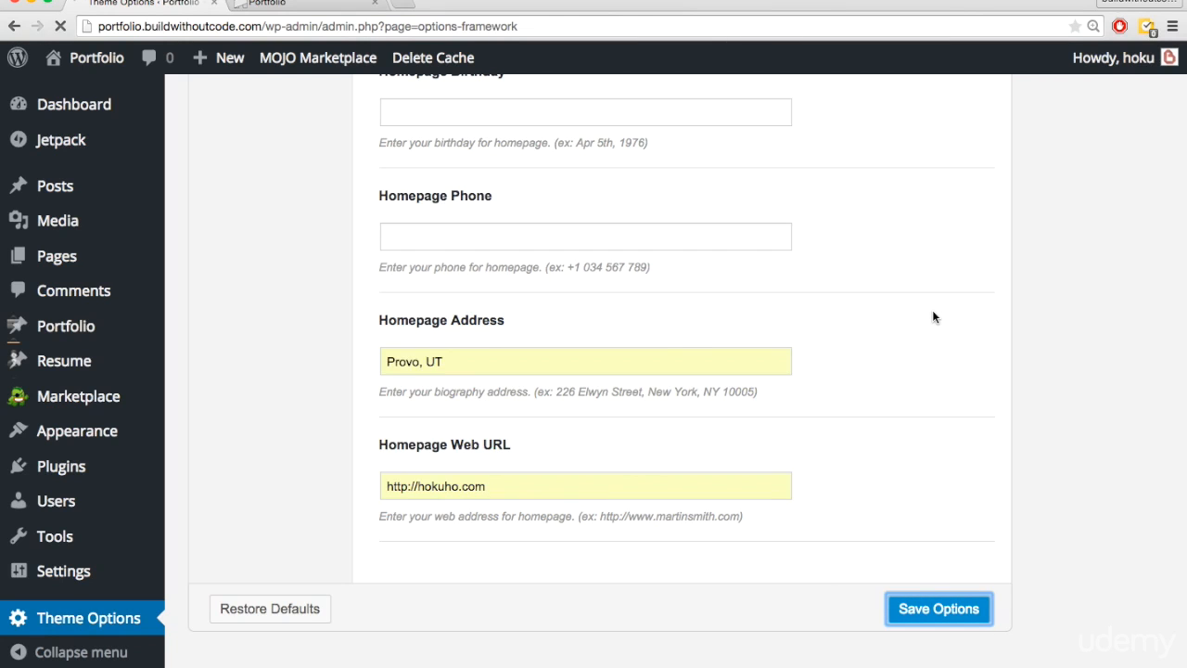
# Reload the live portfolio page and compare its bio image and contact details with the homepage fields in the theme options.
pyautogui.hotkey('ctrl', 'Tab')
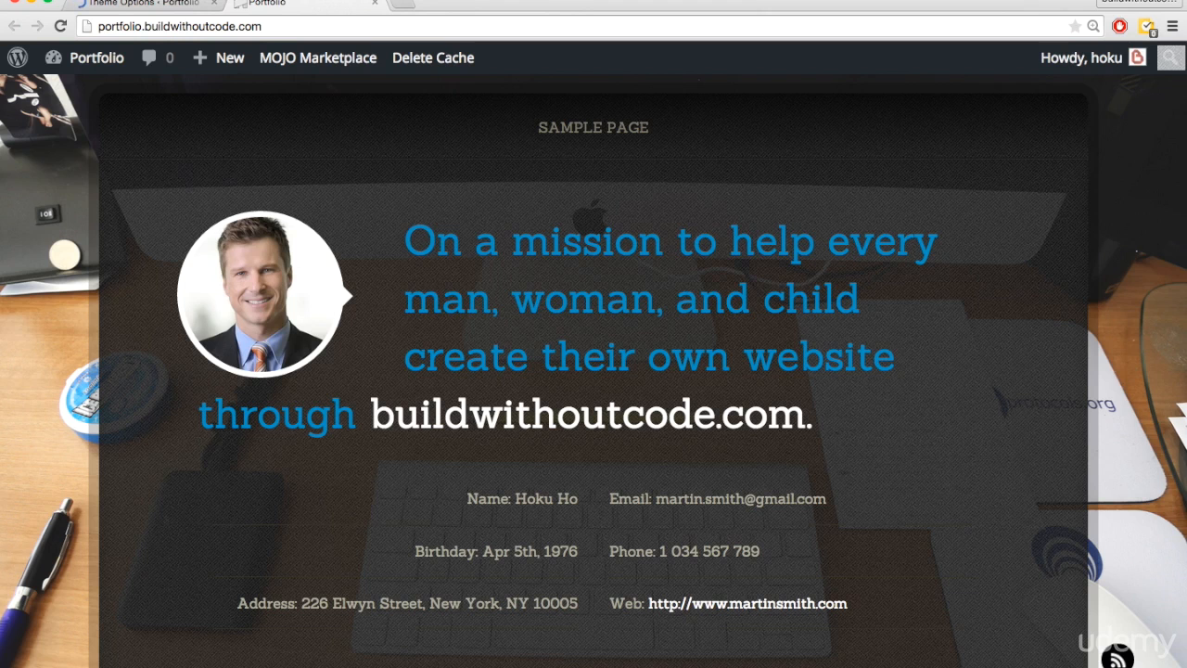
pyautogui.press('super+r')
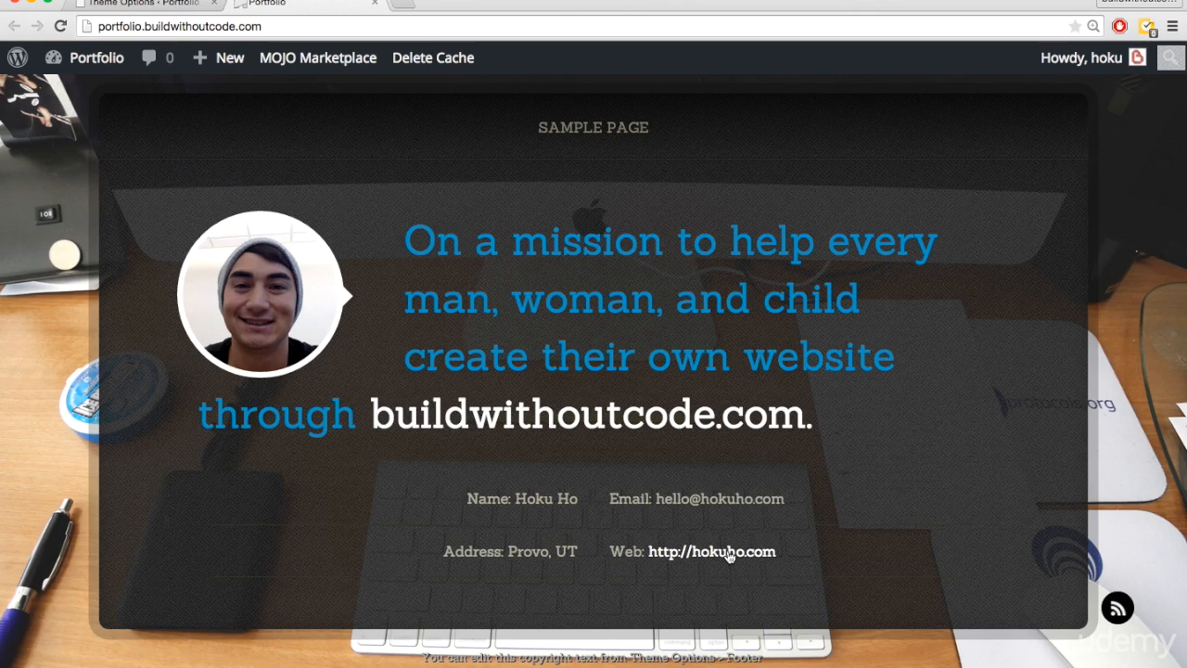
pyautogui.hotkey('ctrl', 'shift', 'Tab')
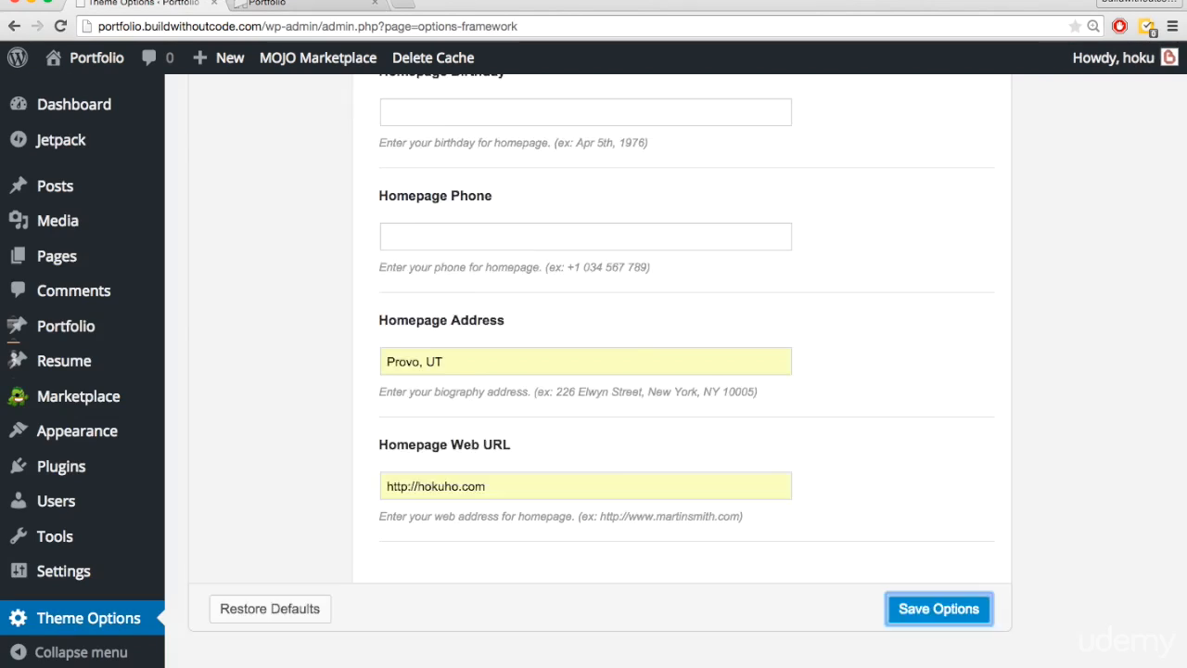
pyautogui.scroll(-9, 828, 520)
pyautogui.scroll(-5, 828, 520)
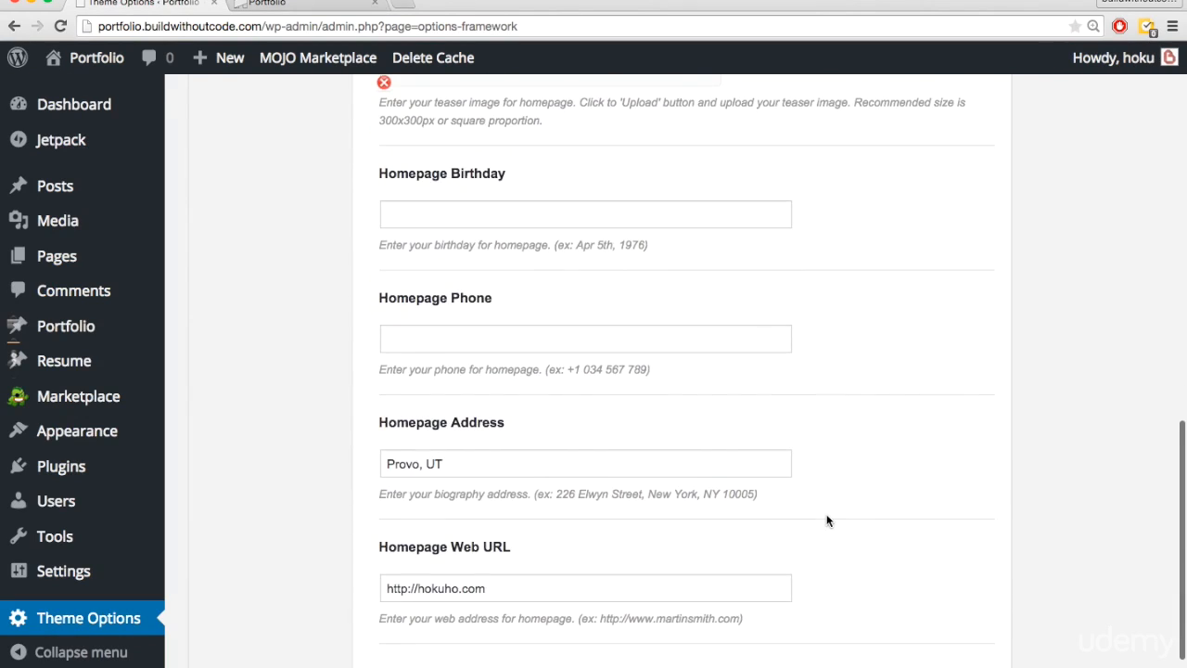
pyautogui.hotkey('ctrl', 'Tab')
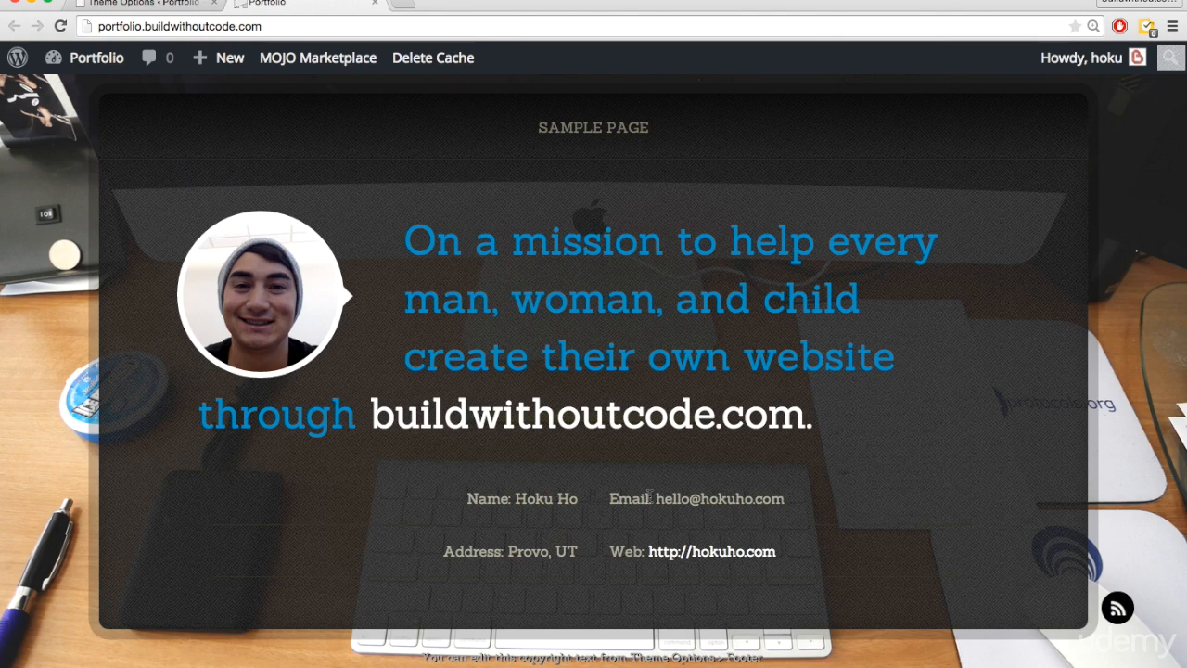
pyautogui.hotkey('ctrl', 'shift', 'Tab')
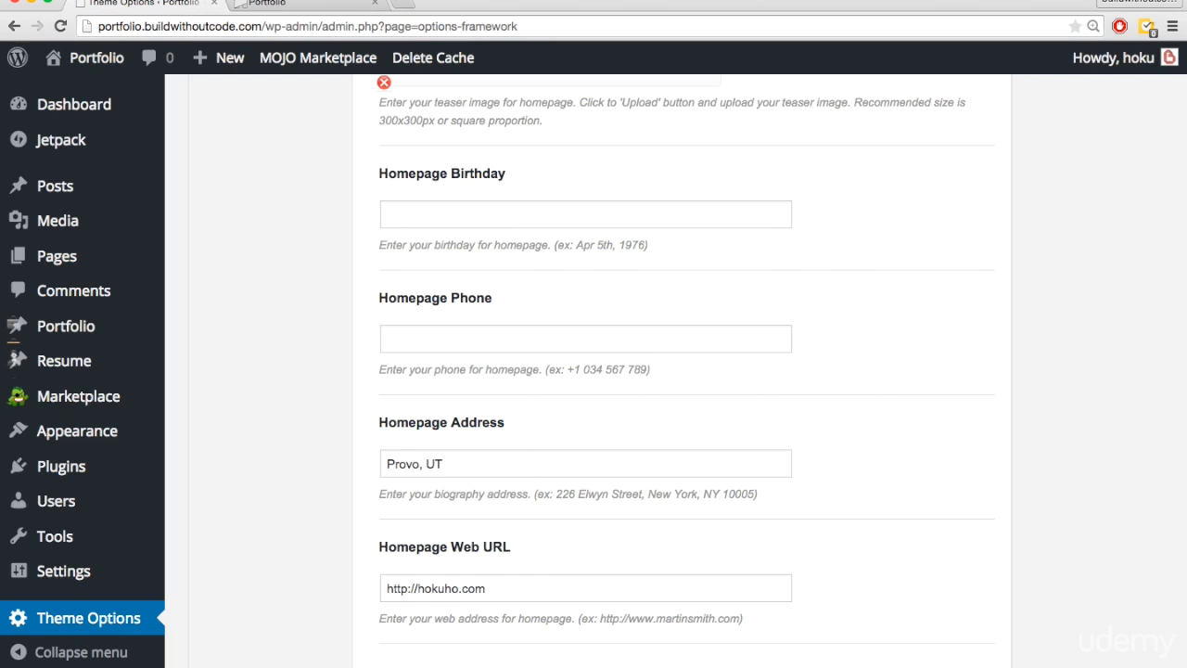
pyautogui.hotkey('ctrl', 'Tab')
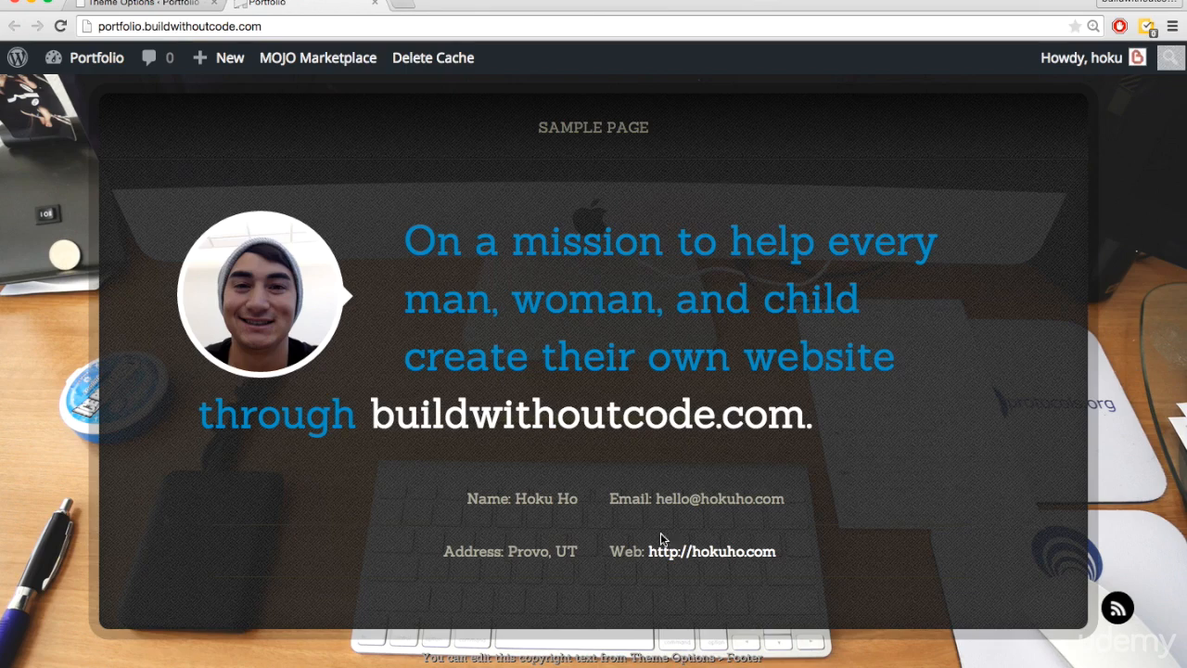